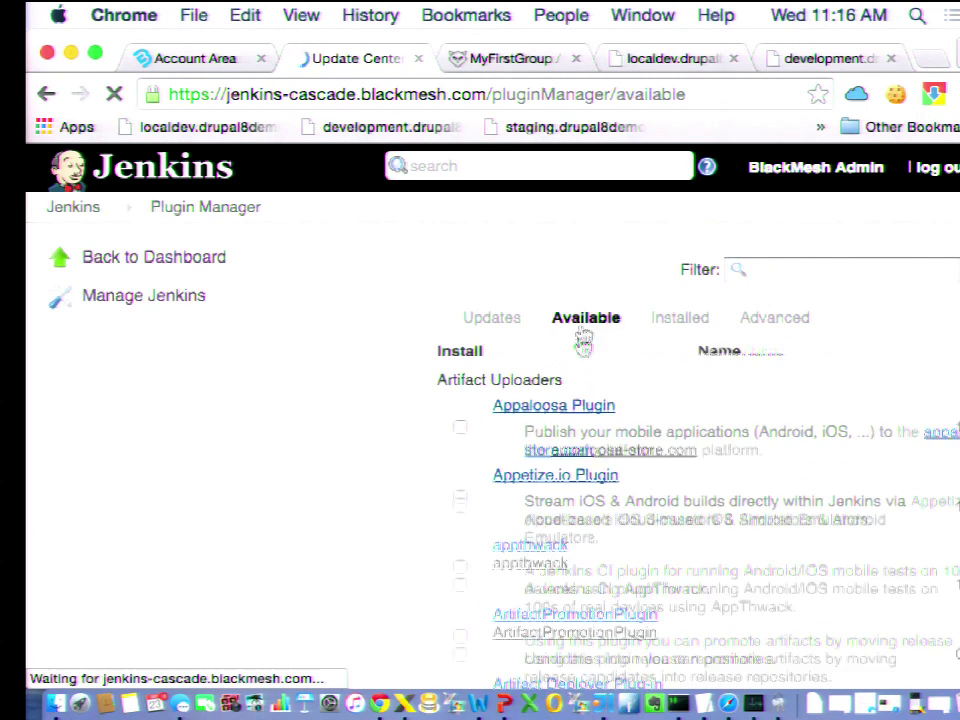
pyautogui.click(789, 268)
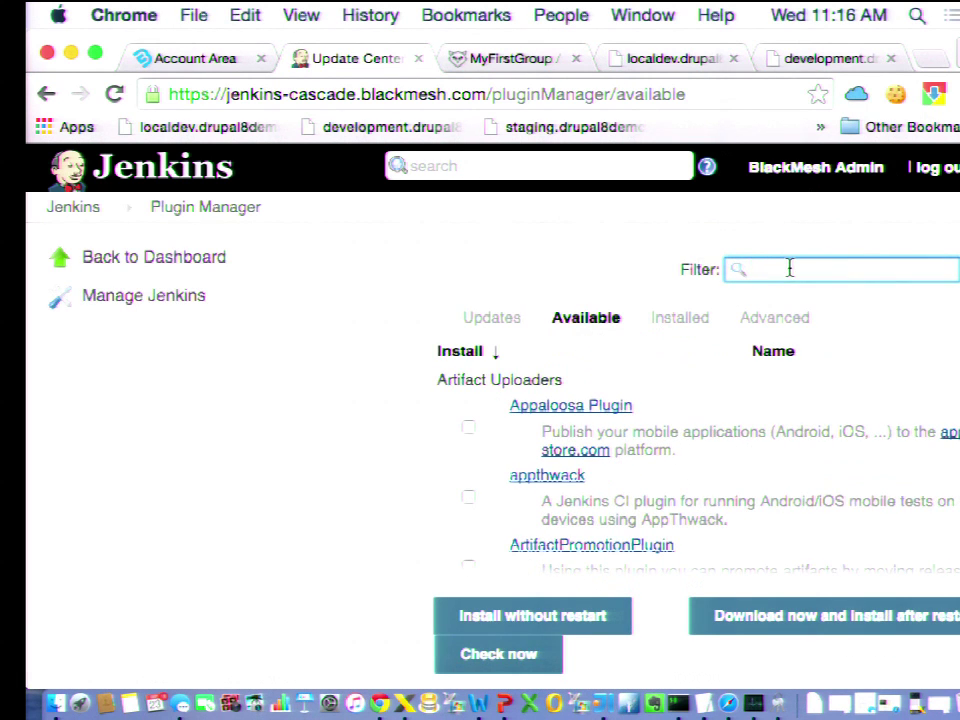
pyautogui.write('git')
pyautogui.press('Return')
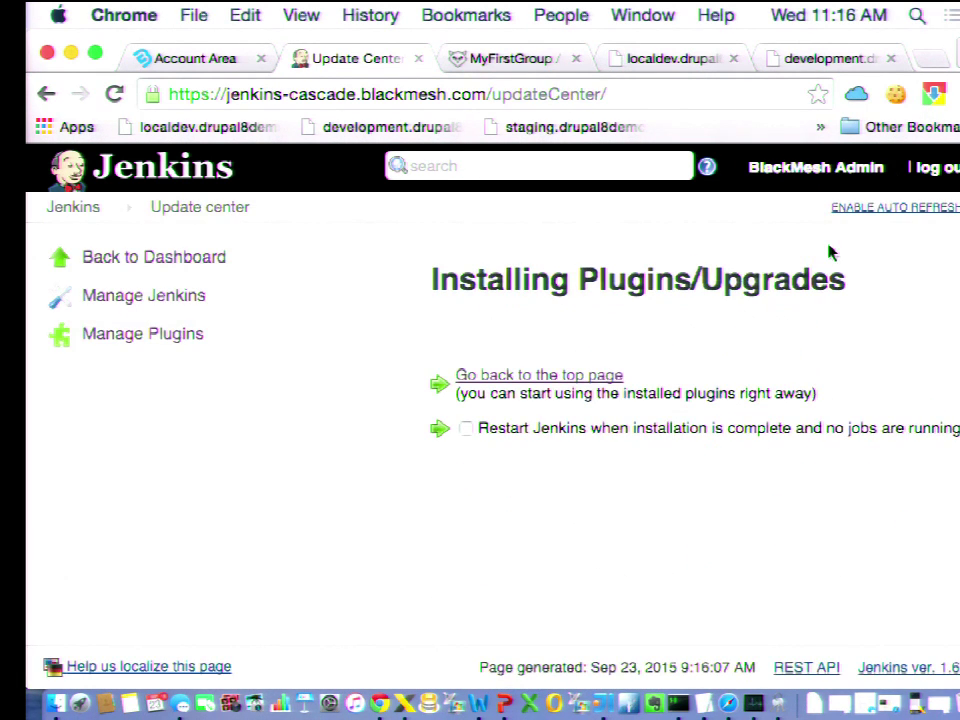
pyautogui.press('super+bracketleft')
# Filter the available plugins by "git" and look through the matching entries
pyautogui.click(804, 270)
pyautogui.write('git')
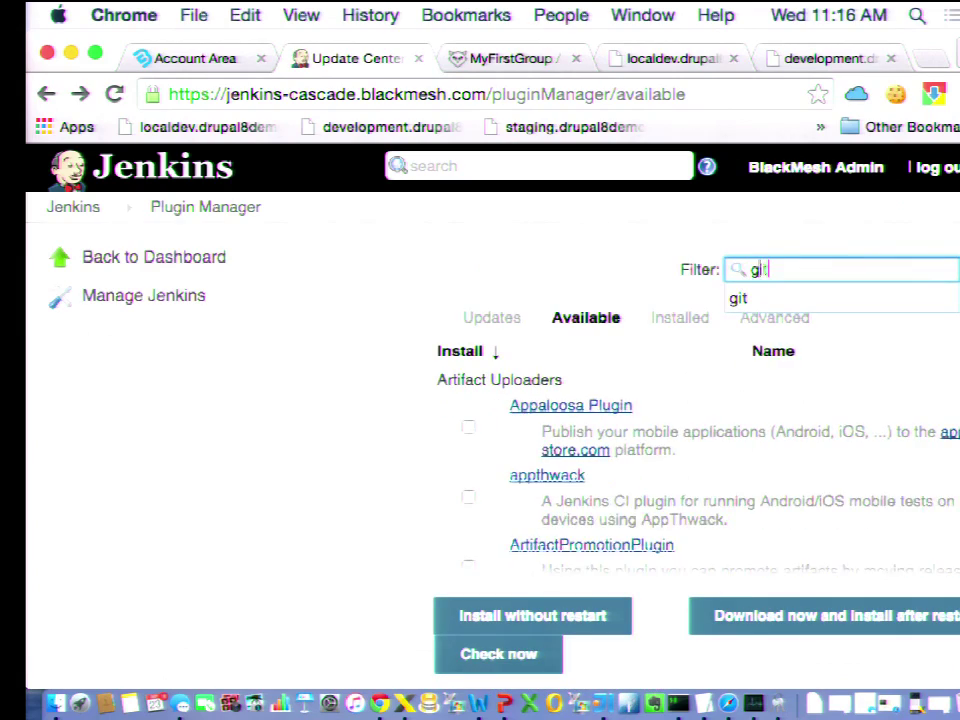
pyautogui.scroll(-15, 651, 444)
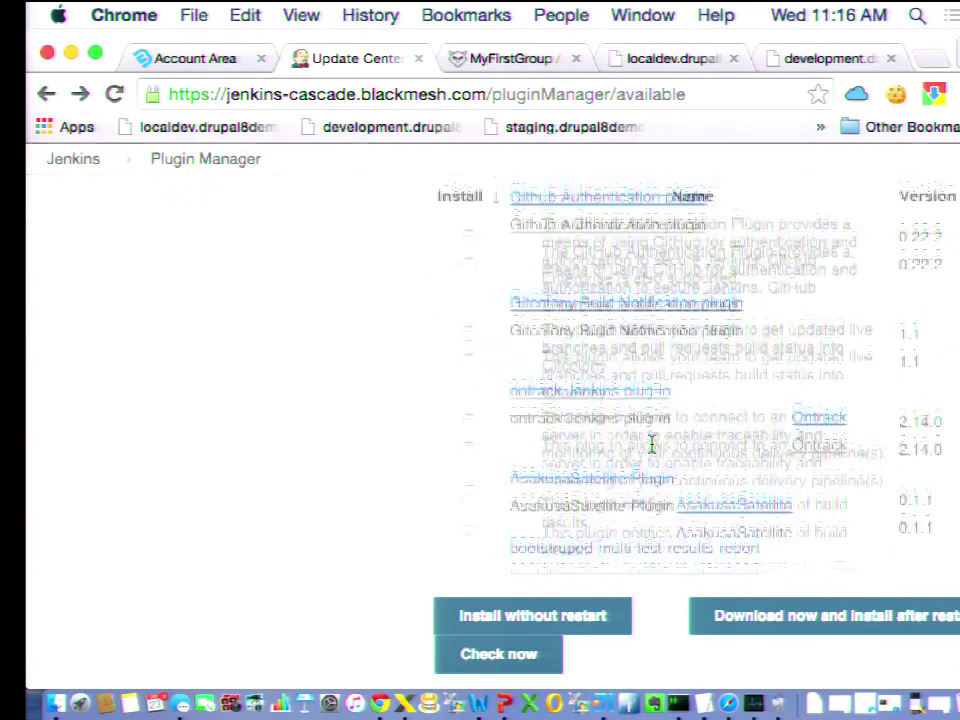
pyautogui.scroll(15, 651, 444)
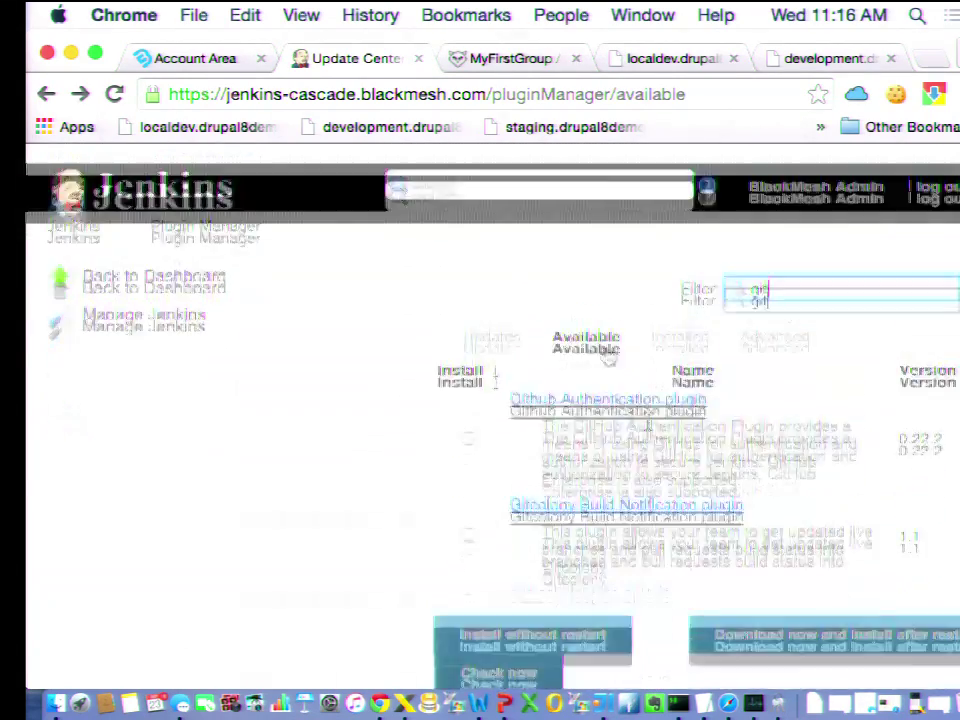
# Return to the Jenkins dashboard and open the configuration of the localdev node
pyautogui.click(163, 170)
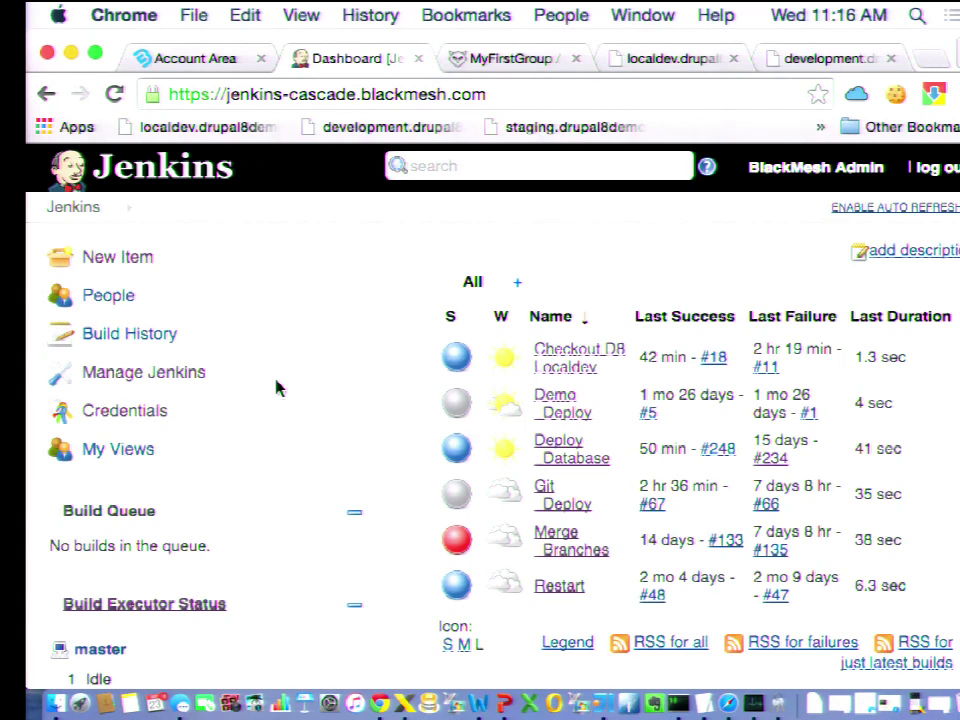
pyautogui.scroll(-5, 278, 388)
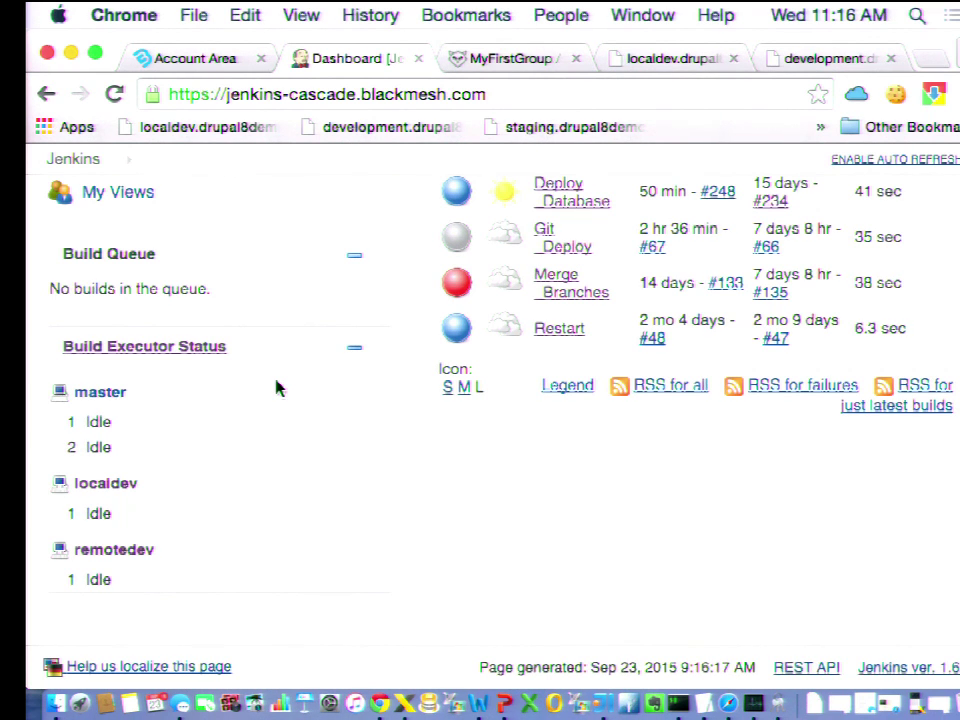
pyautogui.click(129, 485)
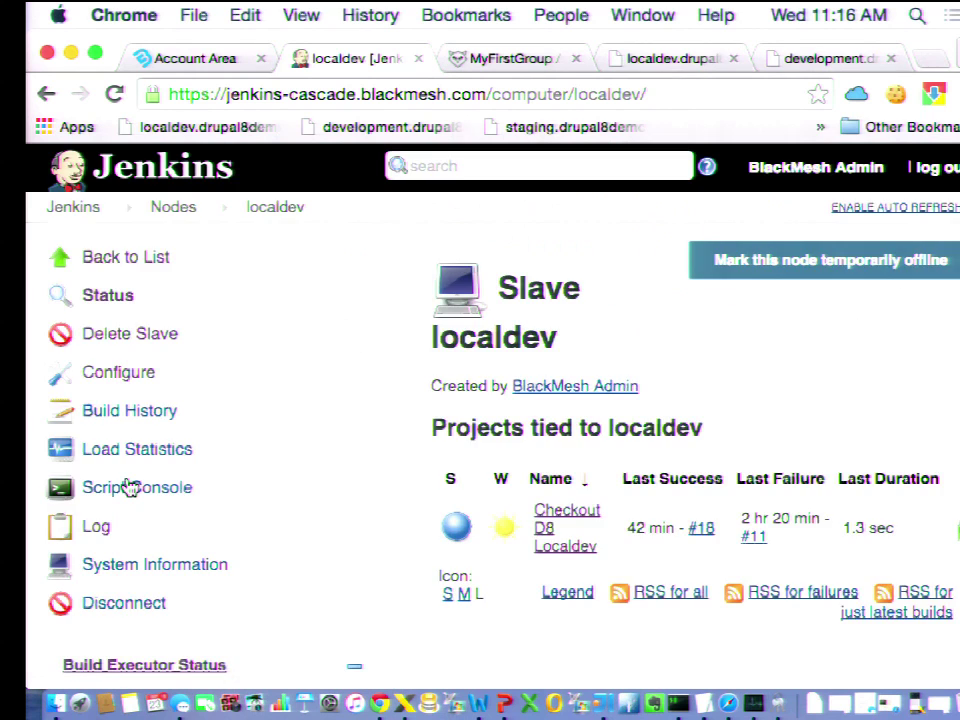
pyautogui.scroll(-3, 129, 486)
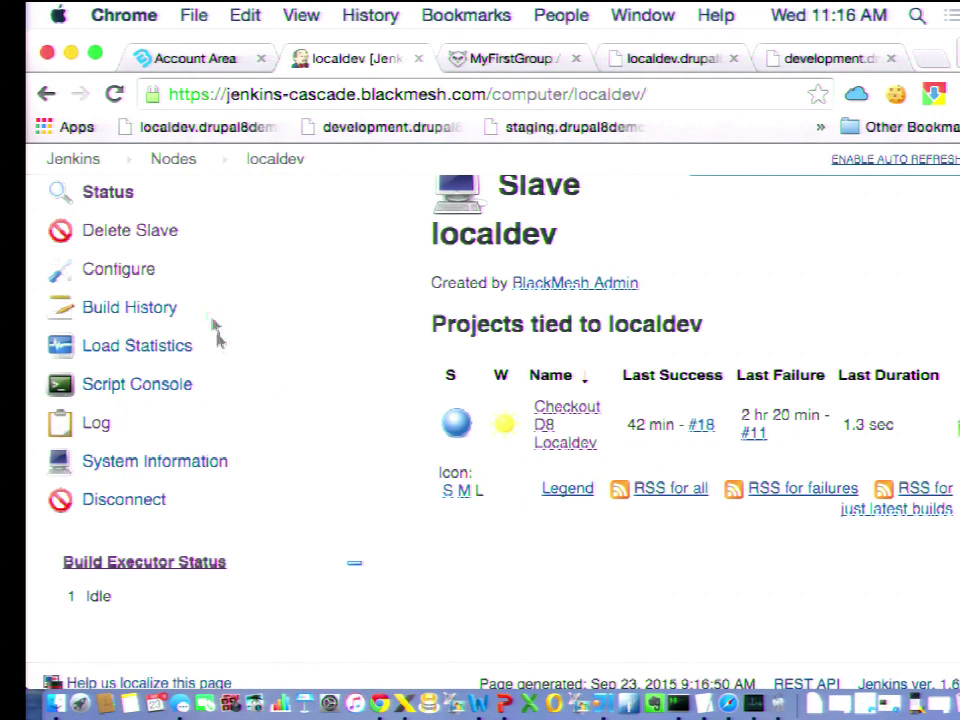
pyautogui.click(118, 268)
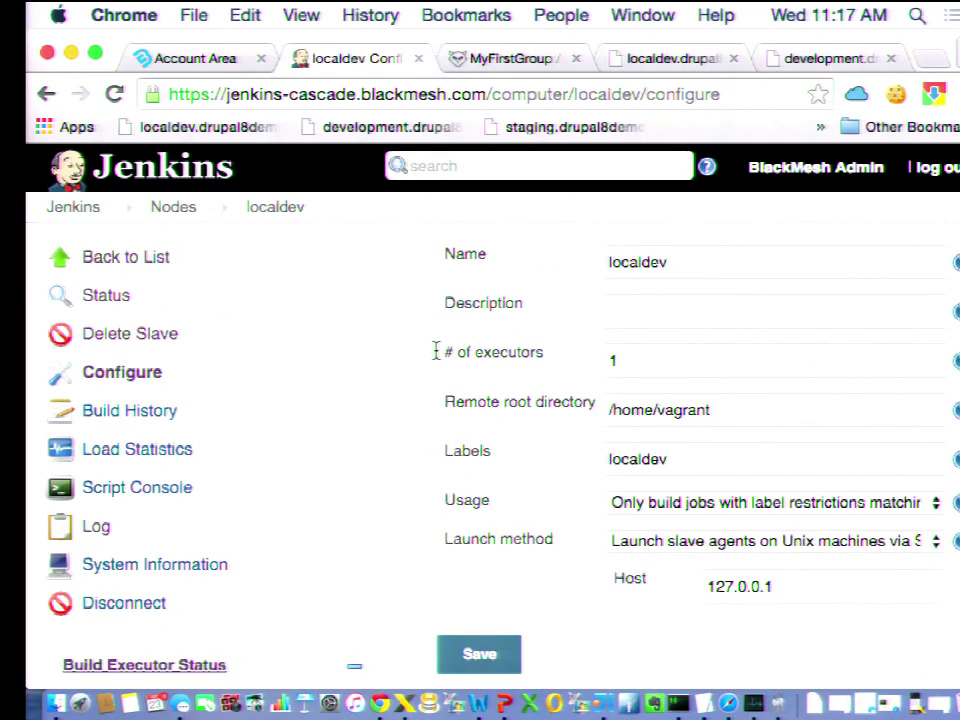
# Review the localdev node's name, remote root directory and label settings
pyautogui.click(767, 270)
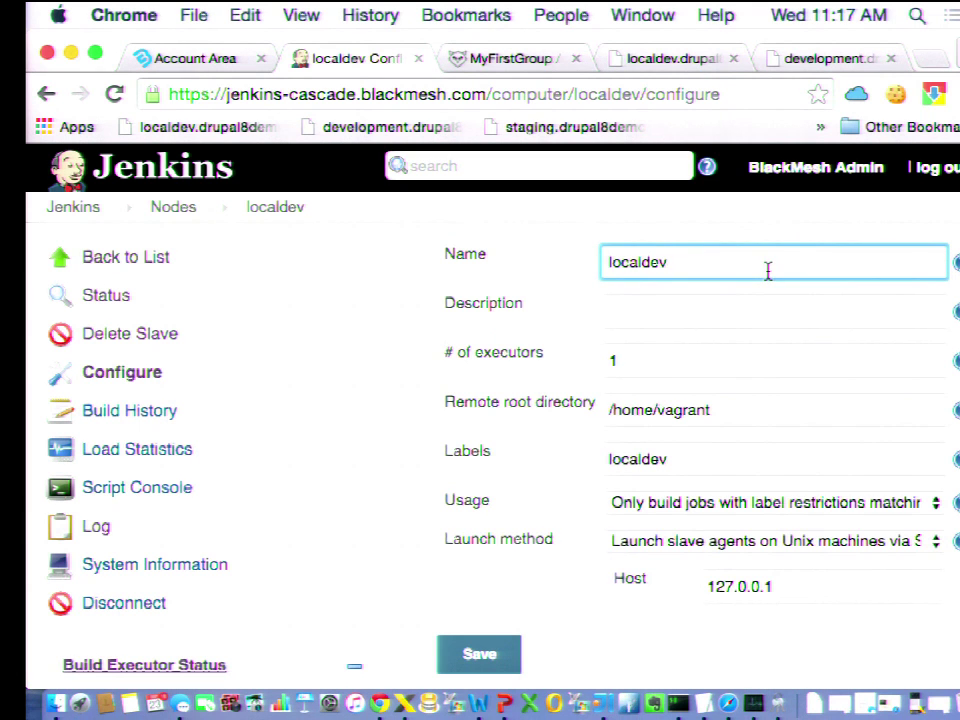
pyautogui.click(739, 412)
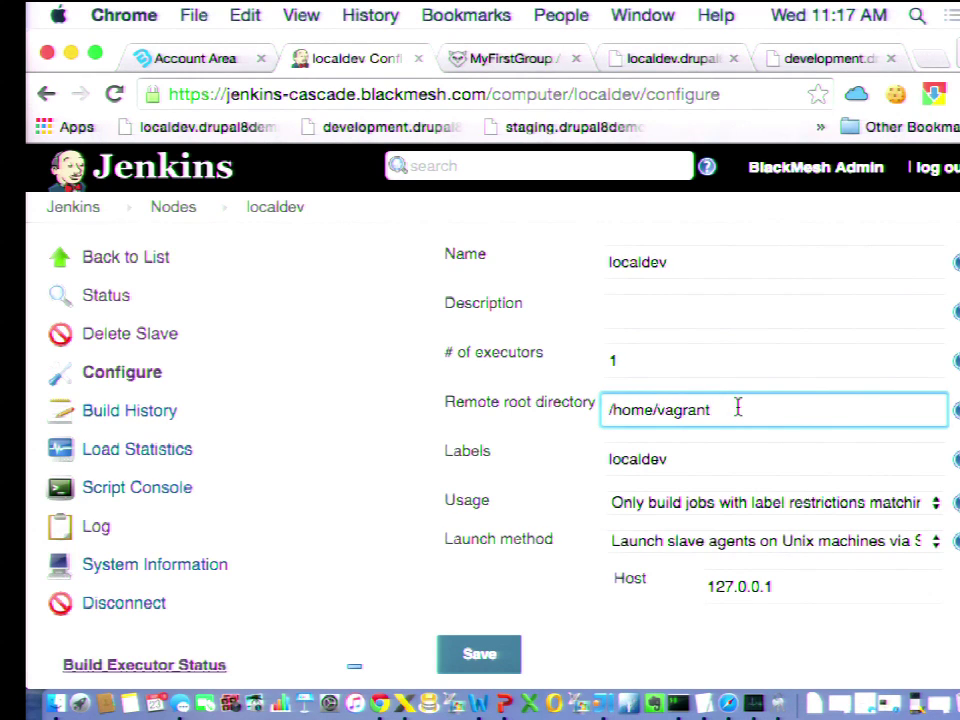
pyautogui.scroll(-2, 738, 406)
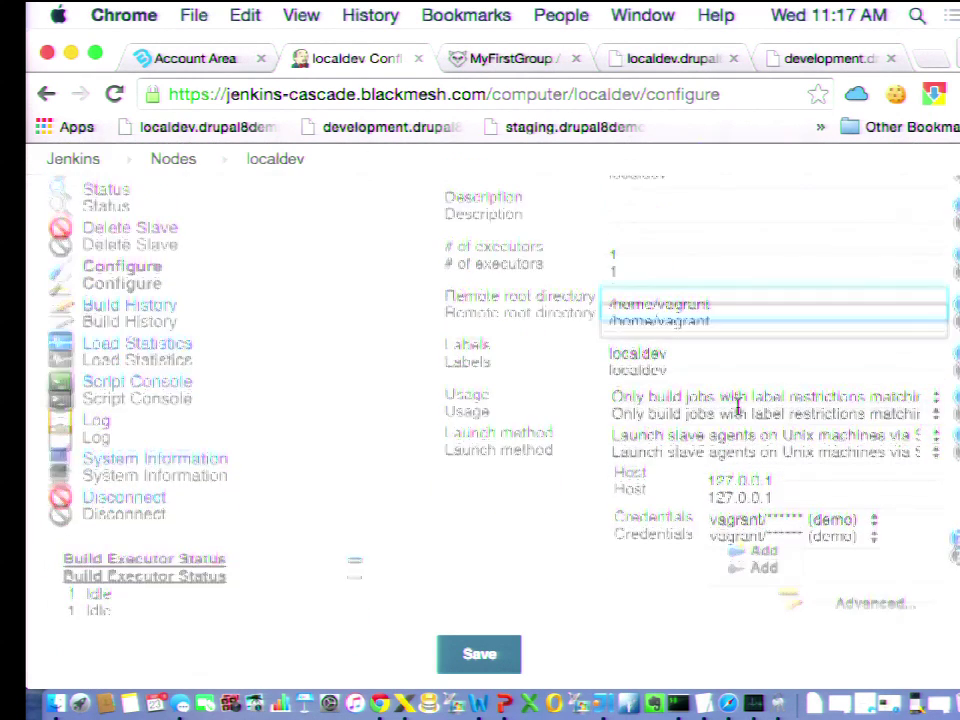
pyautogui.click(692, 356)
pyautogui.scroll(-1, 693, 357)
pyautogui.scroll(2, 693, 357)
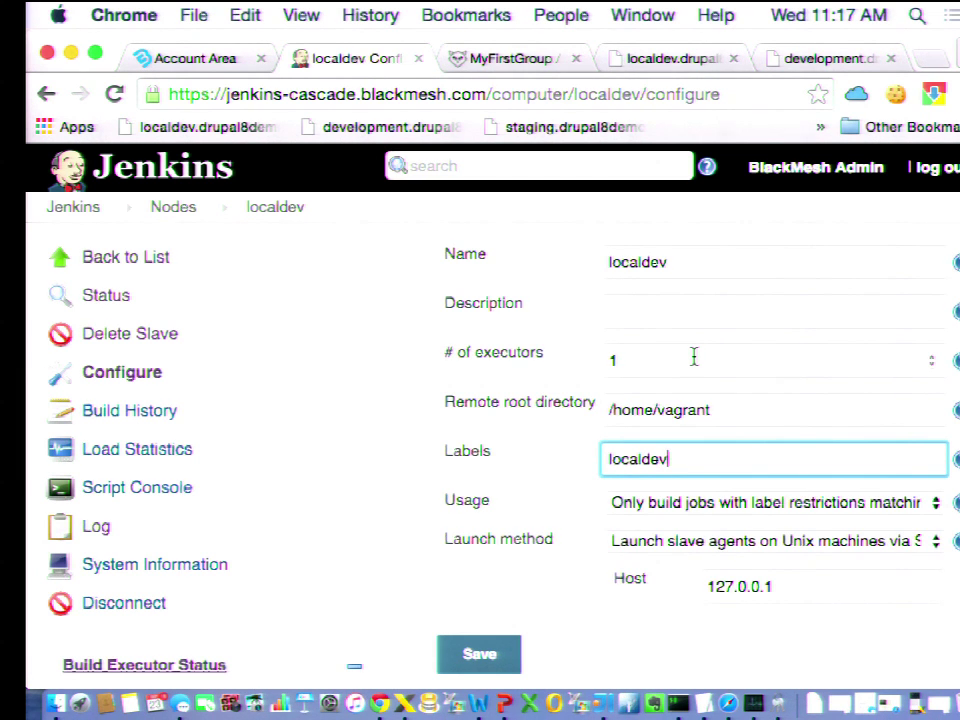
pyautogui.click(681, 266)
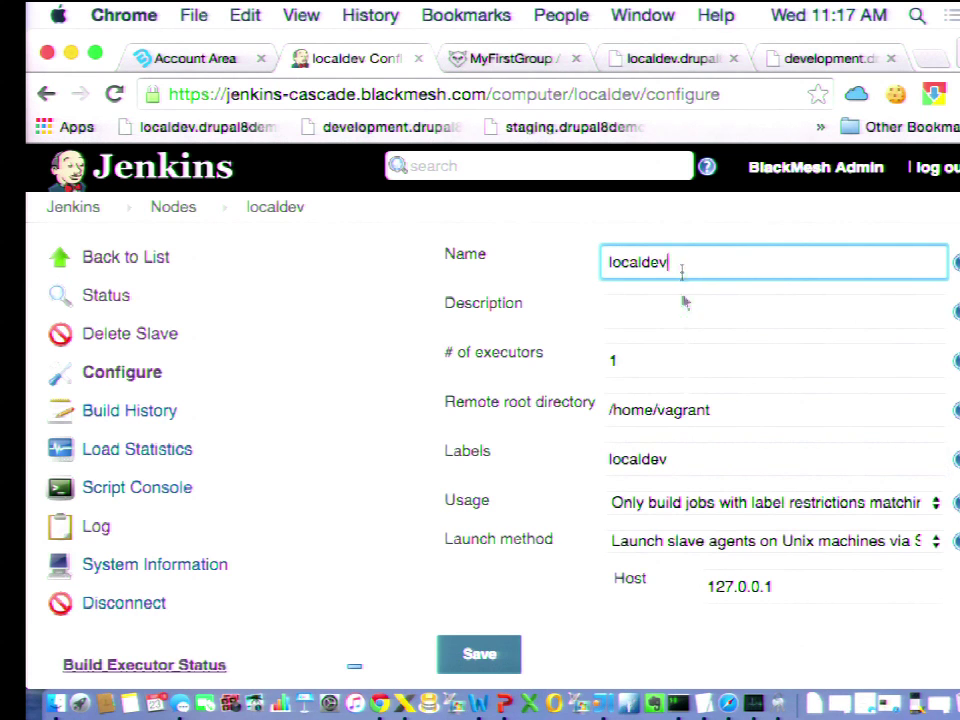
pyautogui.click(687, 462)
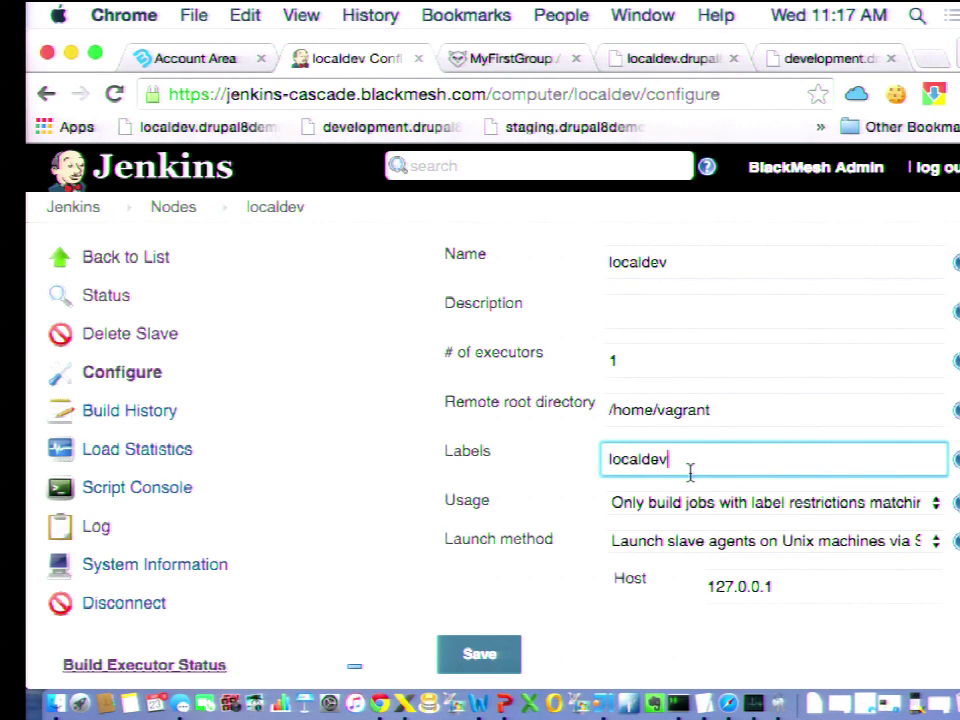
# Check the node's usage choices and keep "Only build jobs with label restrictions matching this node"
pyautogui.scroll(-1, 690, 472)
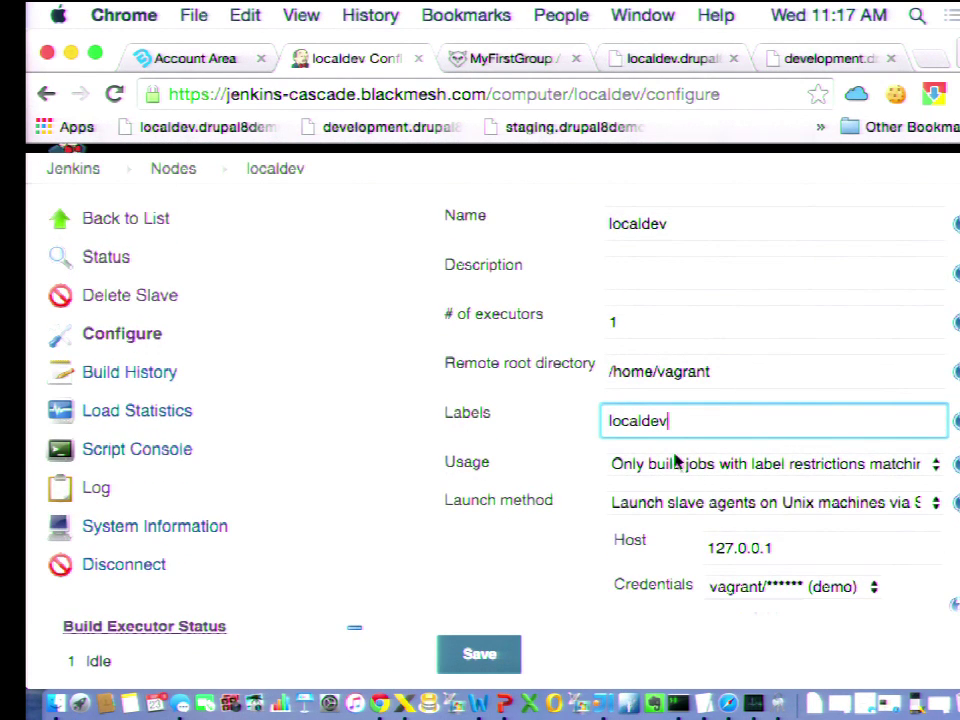
pyautogui.click(681, 468)
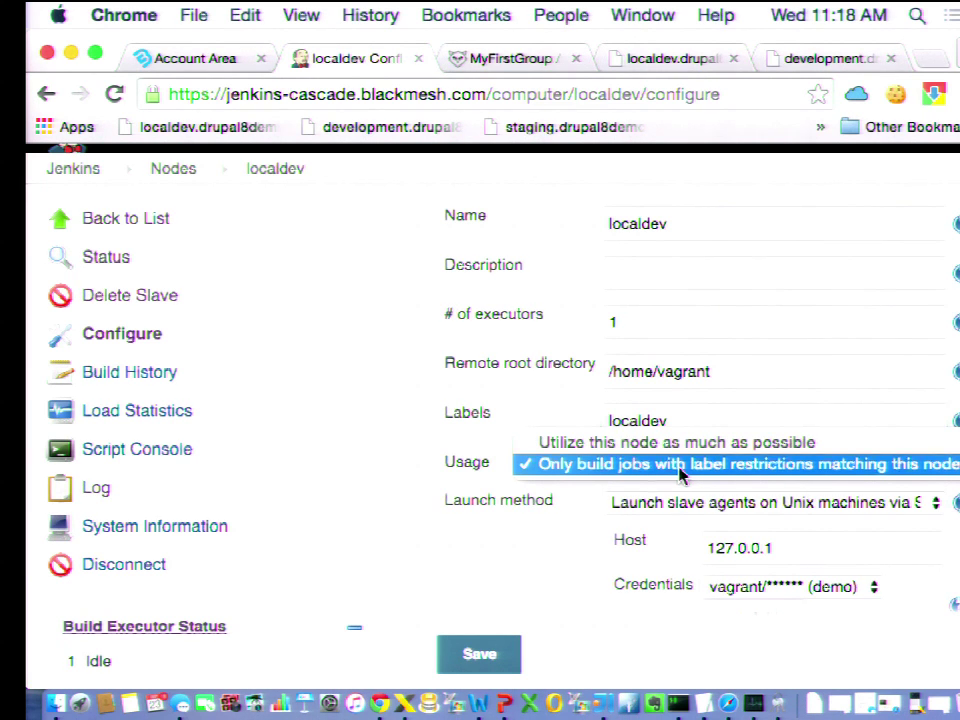
pyautogui.click(683, 474)
pyautogui.scroll(-3, 683, 474)
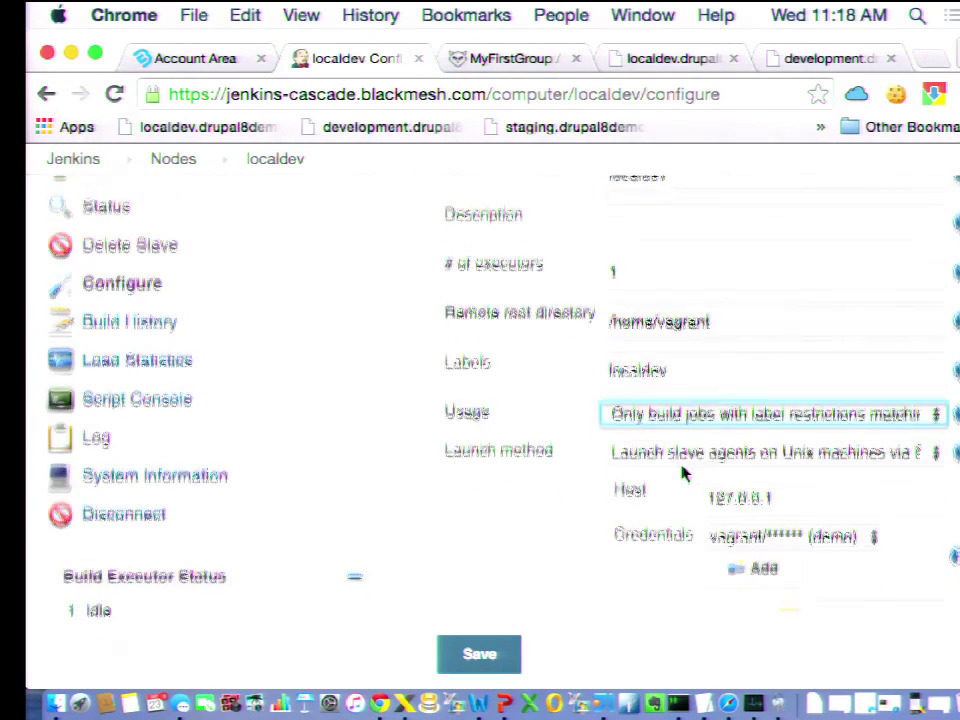
pyautogui.scroll(-1, 683, 474)
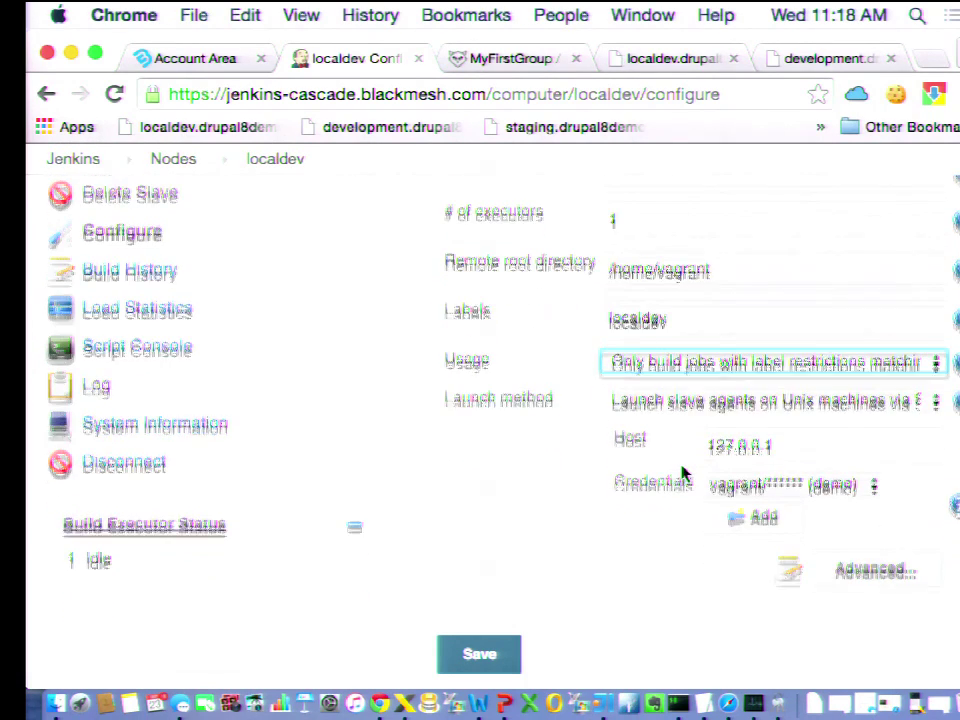
# Check the available launch methods and keep "Launch slave agents on Unix machines via SSH"
pyautogui.click(703, 400)
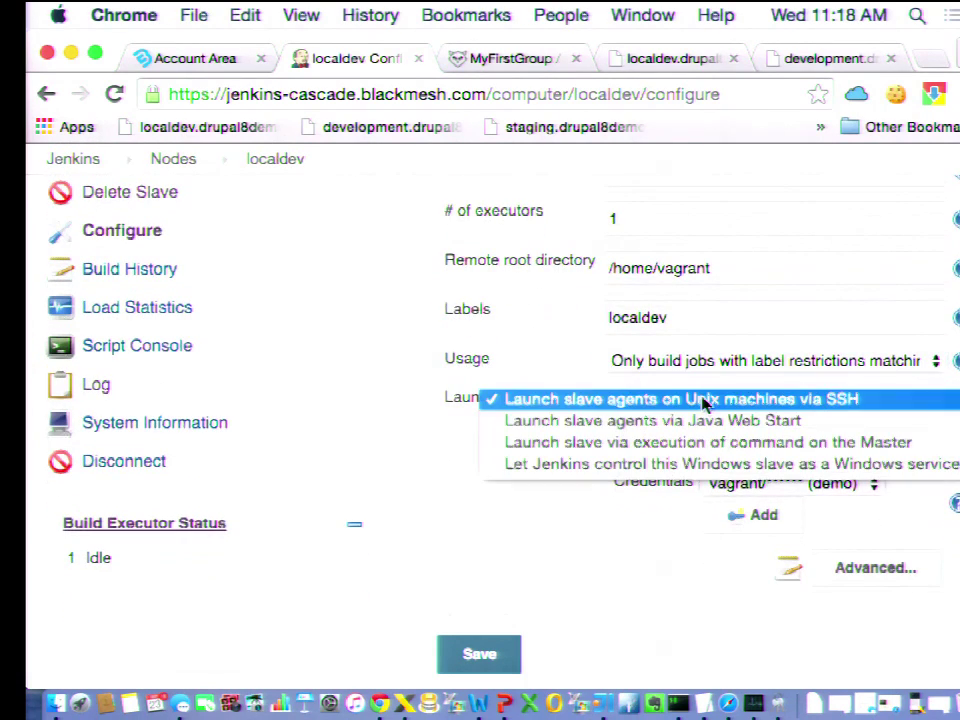
pyautogui.click(515, 322)
pyautogui.click(684, 404)
pyautogui.click(684, 402)
pyautogui.scroll(-2, 684, 410)
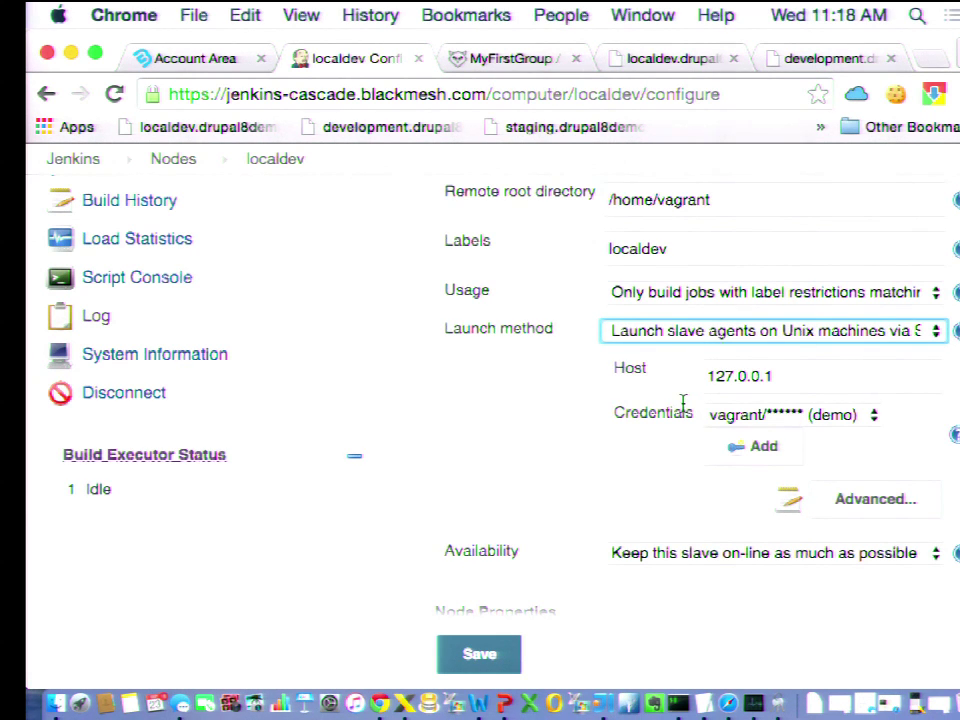
# Highlight the SSH host address and expand the advanced launch settings to inspect the port
pyautogui.moveTo(780, 376); pyautogui.dragTo(597, 370)
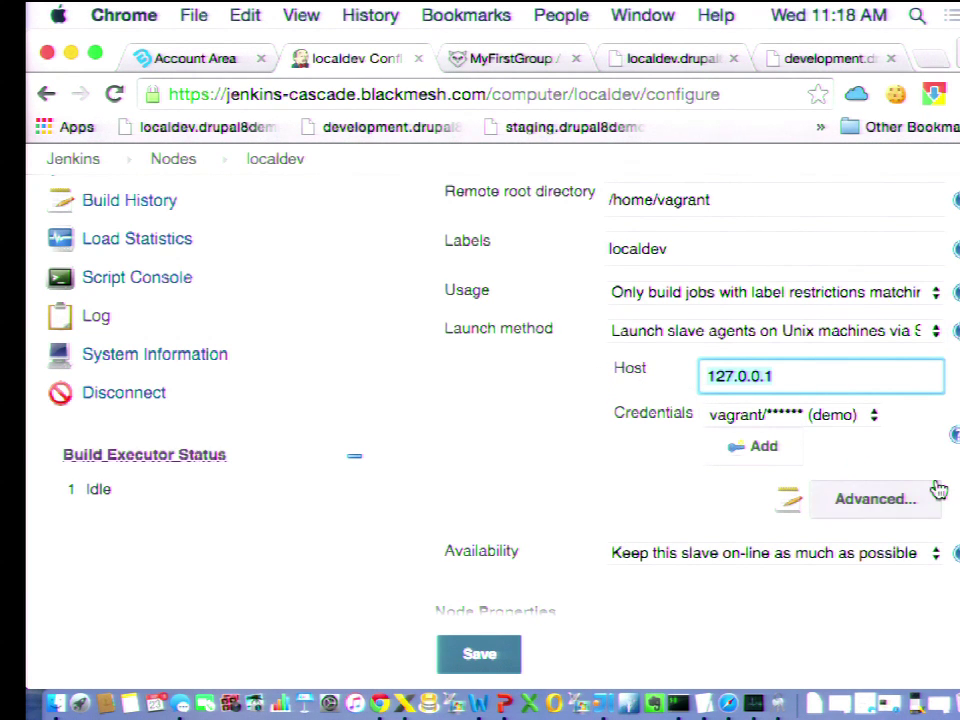
pyautogui.scroll(-2, 936, 491)
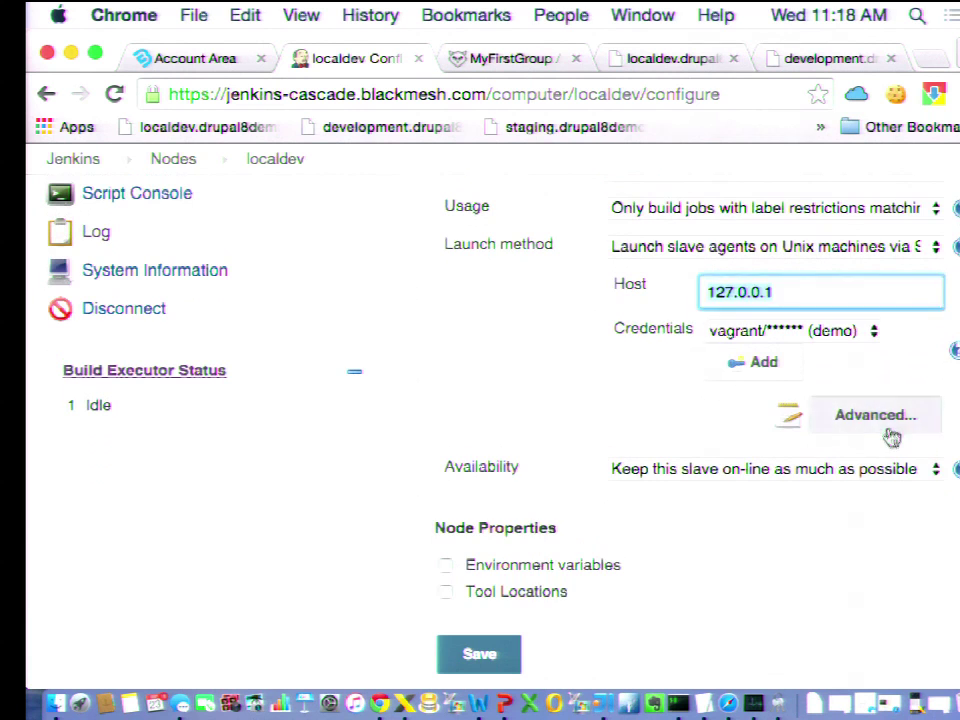
pyautogui.click(889, 420)
pyautogui.click(926, 425)
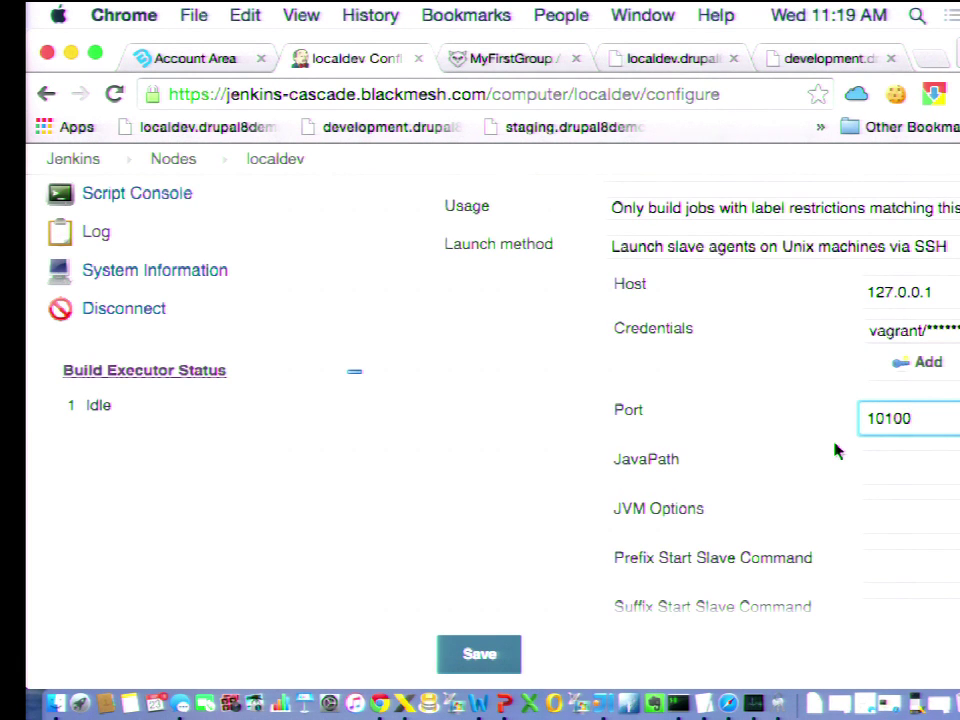
# Examine the advanced SSH launch settings, the retry options, the availability and the node properties of localdev
pyautogui.hscroll(3, 664, 371)
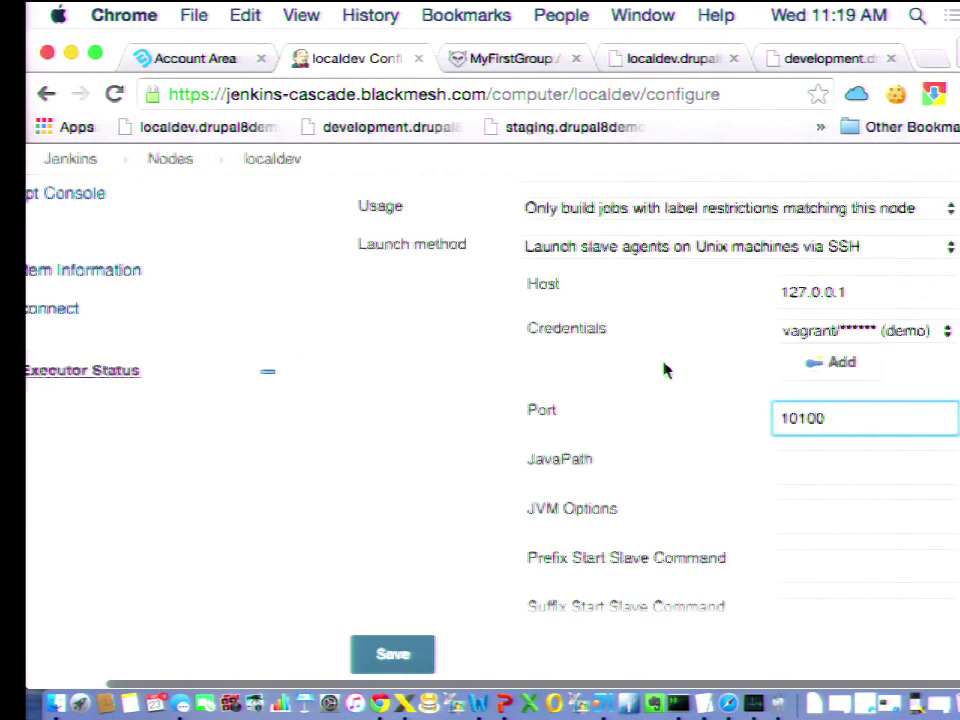
pyautogui.scroll(-8, 885, 420)
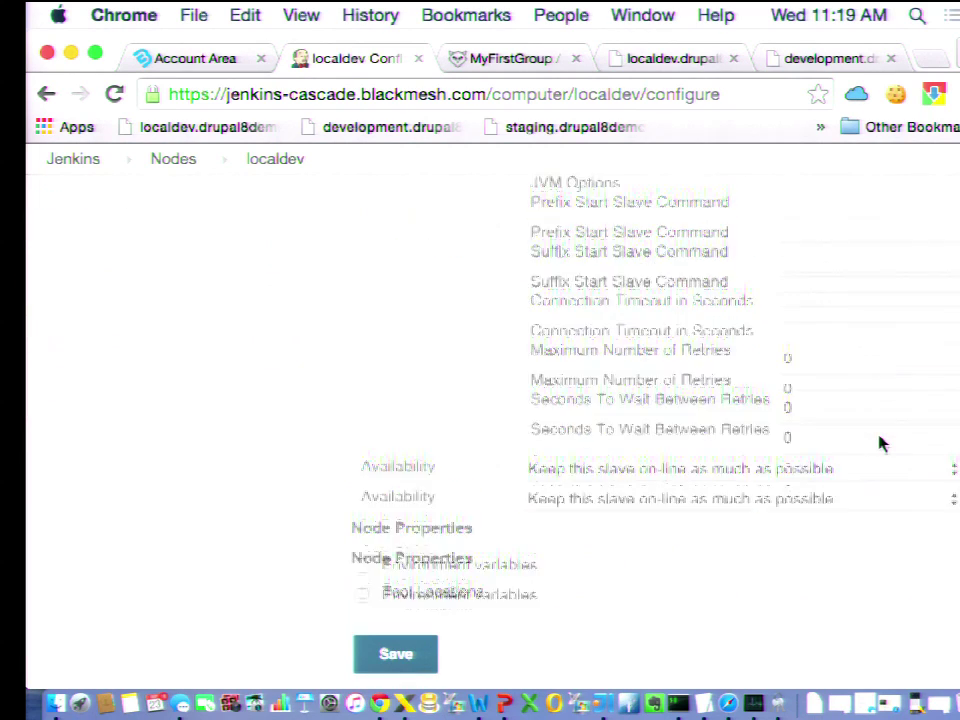
pyautogui.scroll(3, 879, 435)
pyautogui.scroll(-3, 910, 566)
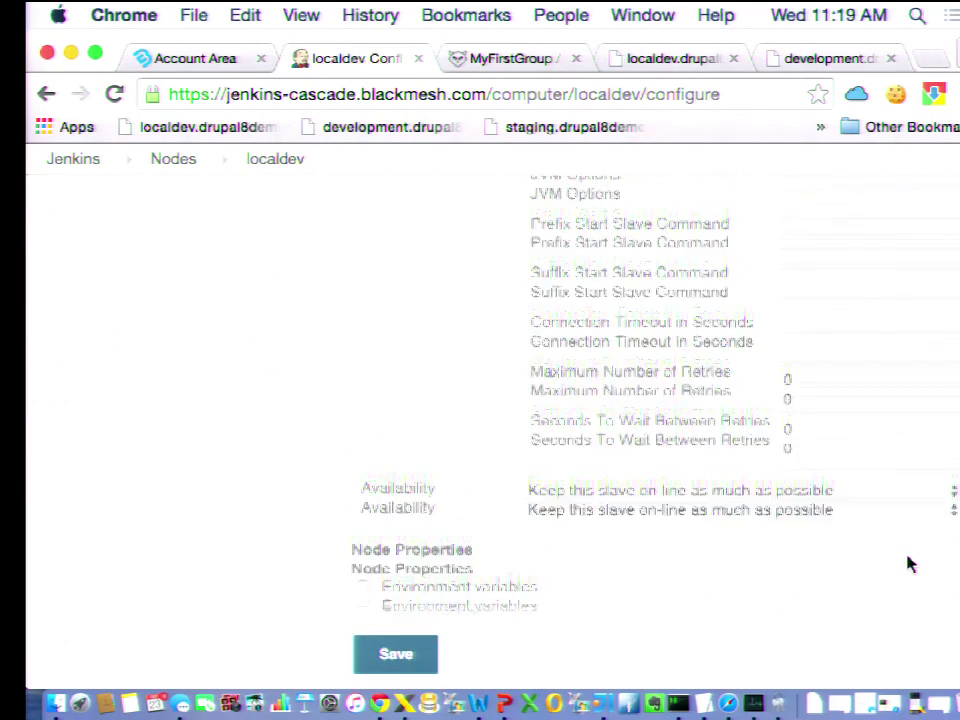
pyautogui.scroll(7, 910, 566)
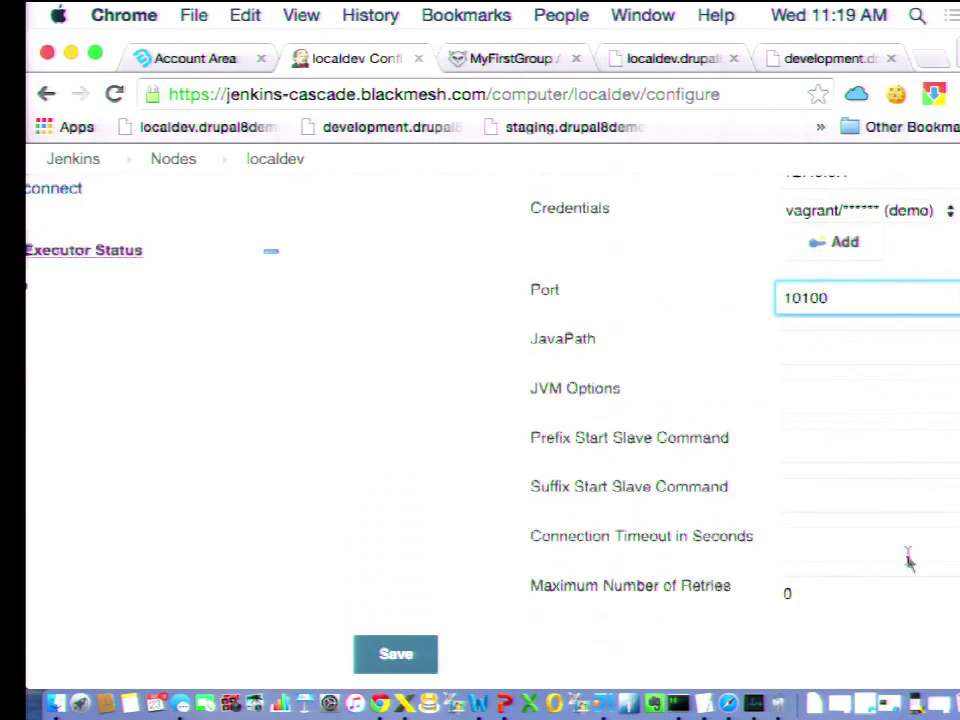
pyautogui.scroll(1, 908, 565)
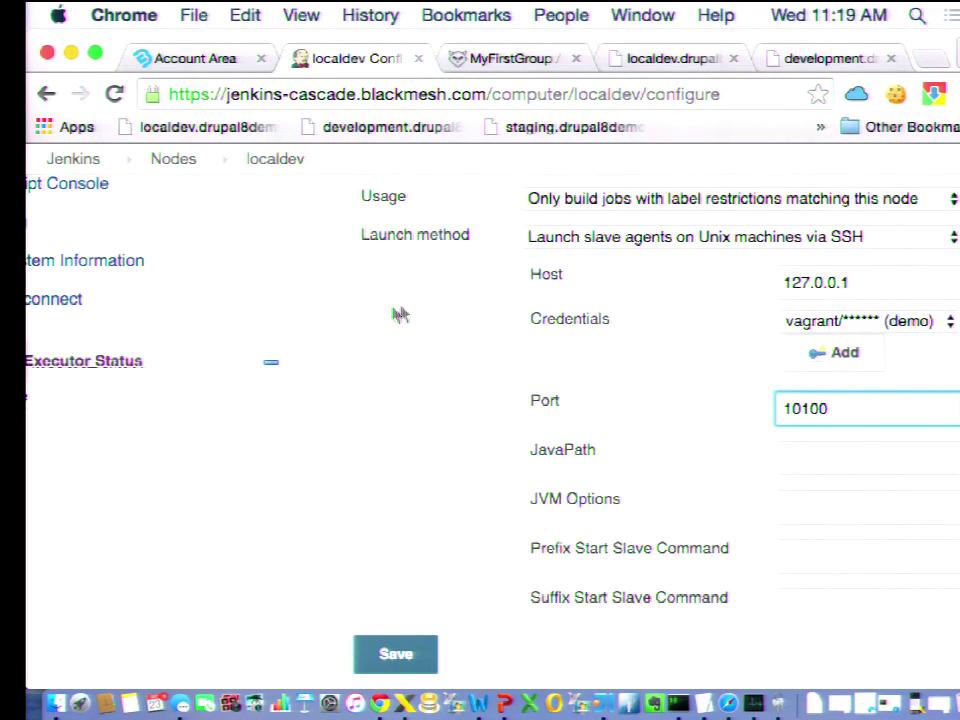
pyautogui.scroll(3, 392, 313)
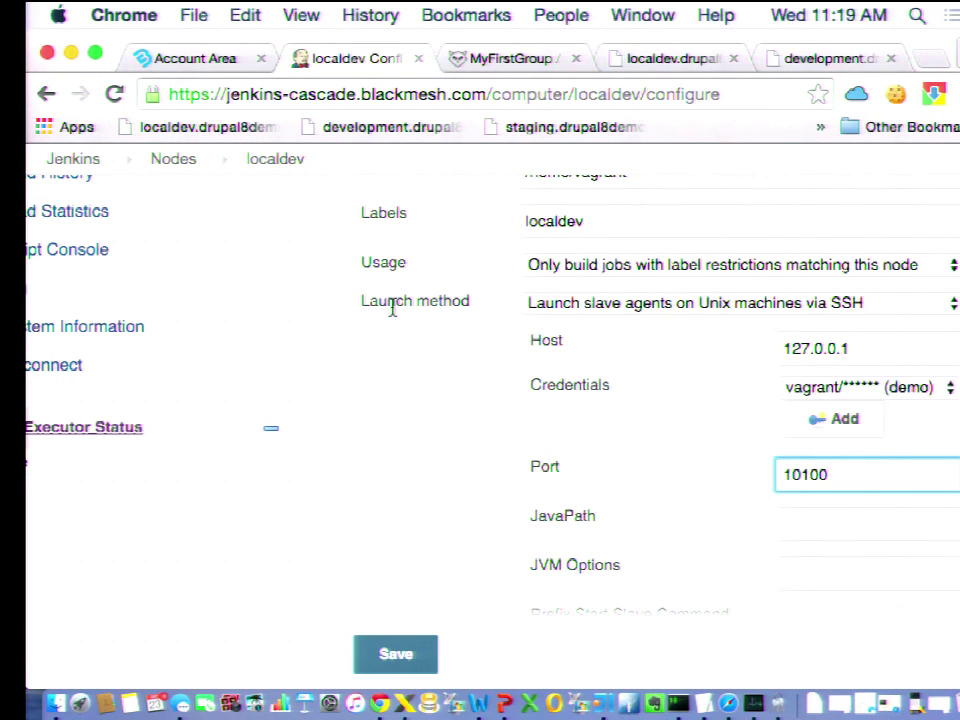
pyautogui.scroll(3, 392, 311)
pyautogui.scroll(-10, 394, 313)
pyautogui.scroll(-5, 392, 315)
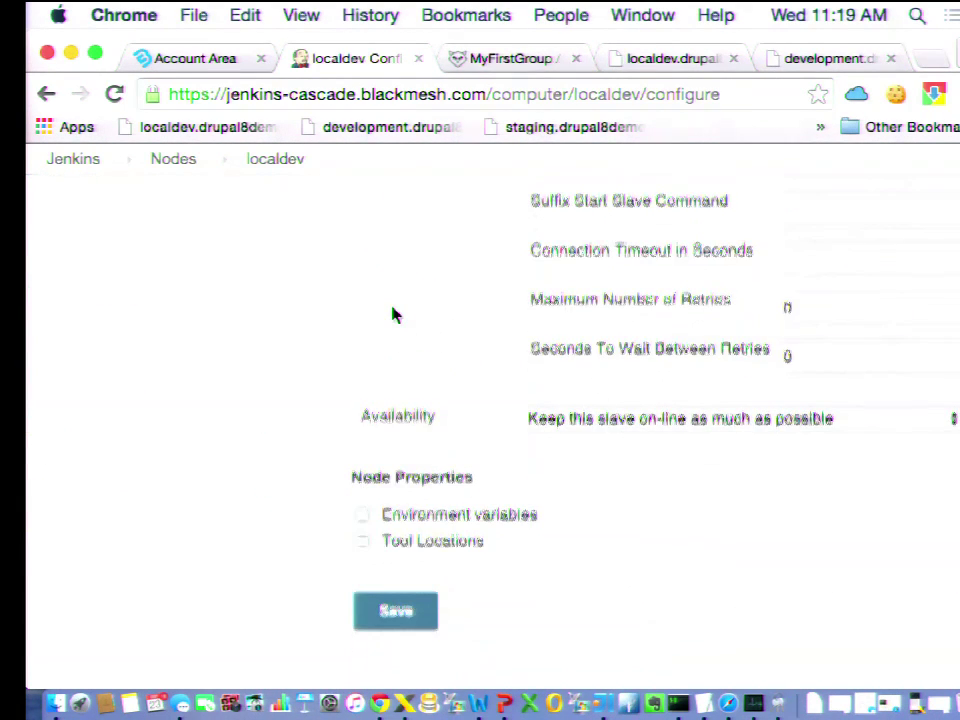
pyautogui.scroll(5, 392, 315)
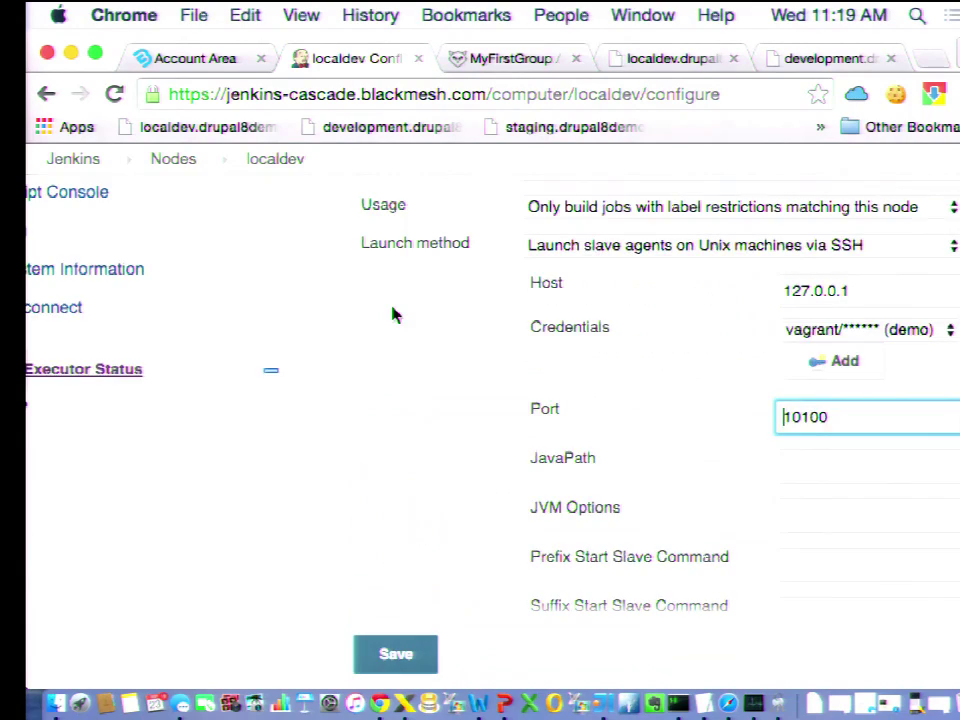
# Leave the localdev configuration without saving and return to the Jenkins dashboard
pyautogui.scroll(5, 178, 315)
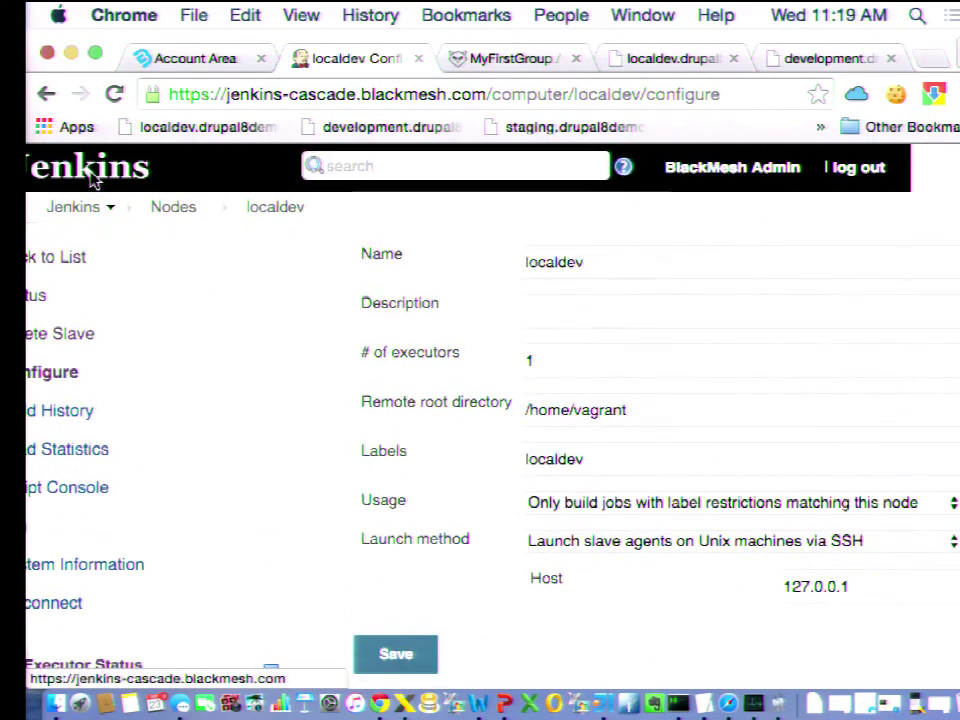
pyautogui.click(75, 206)
pyautogui.click(615, 314)
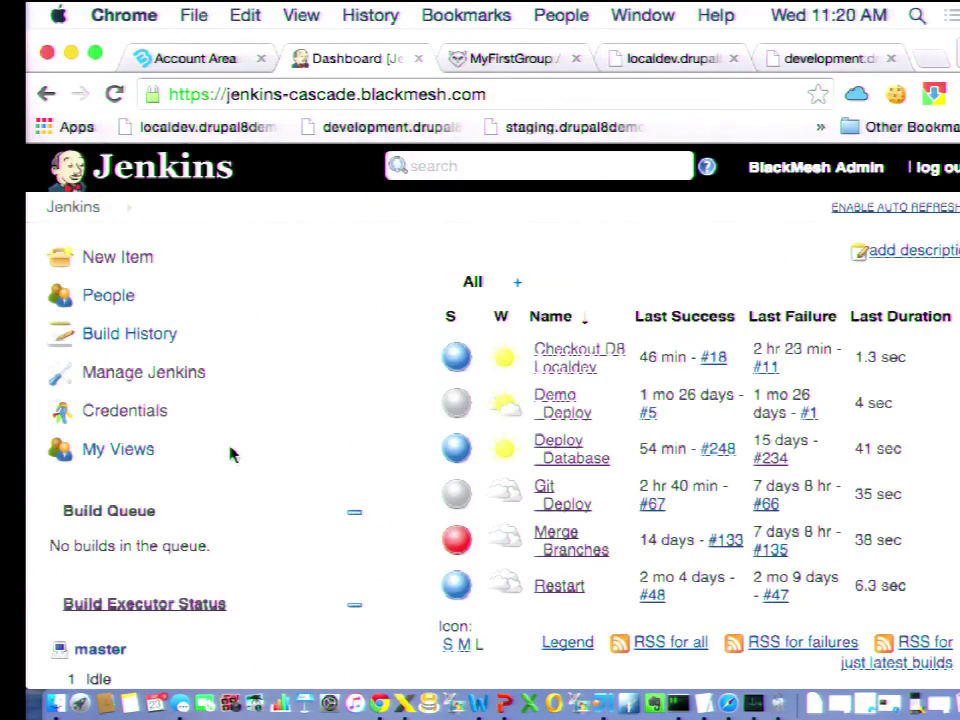
# Open the configuration of the remotedev slave node and highlight its label
pyautogui.scroll(-5, 229, 452)
pyautogui.click(122, 543)
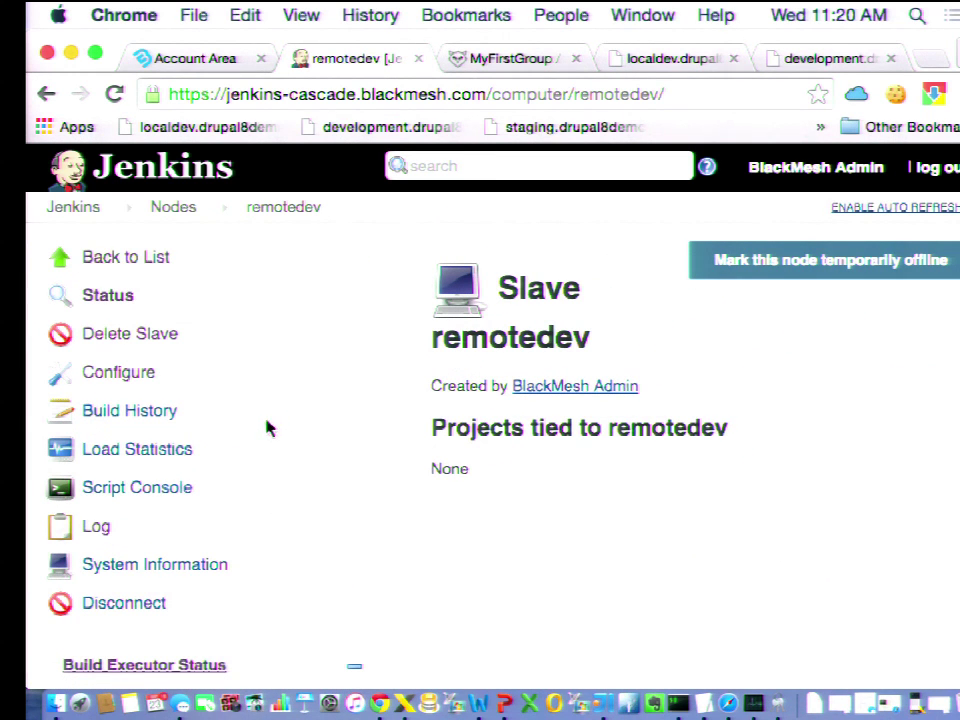
pyautogui.click(150, 375)
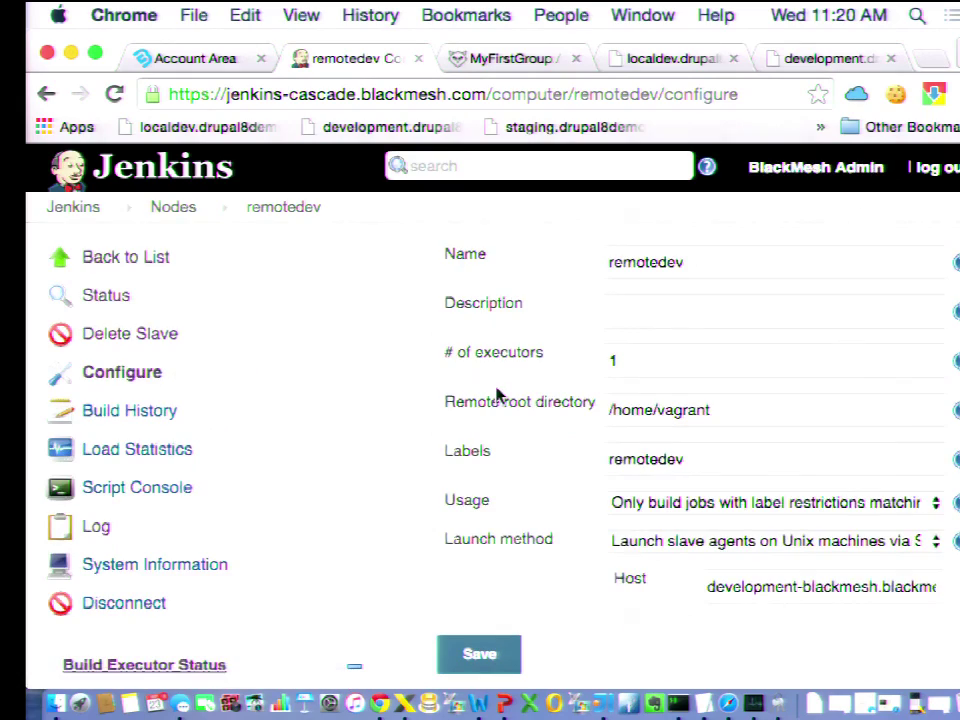
pyautogui.scroll(-2, 497, 396)
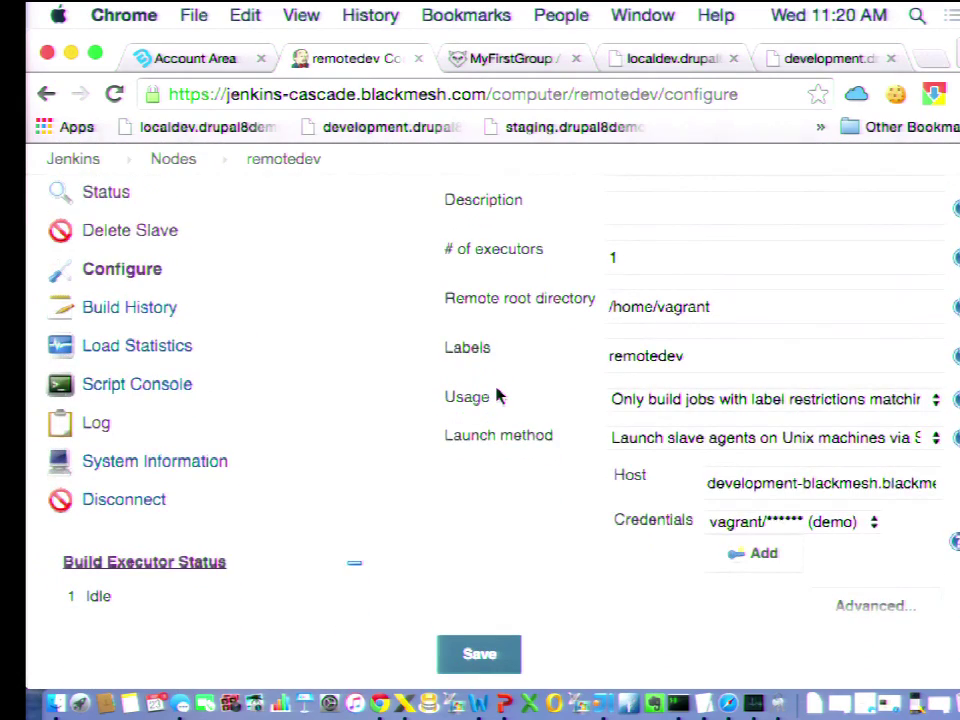
pyautogui.scroll(3, 497, 396)
pyautogui.click(668, 459)
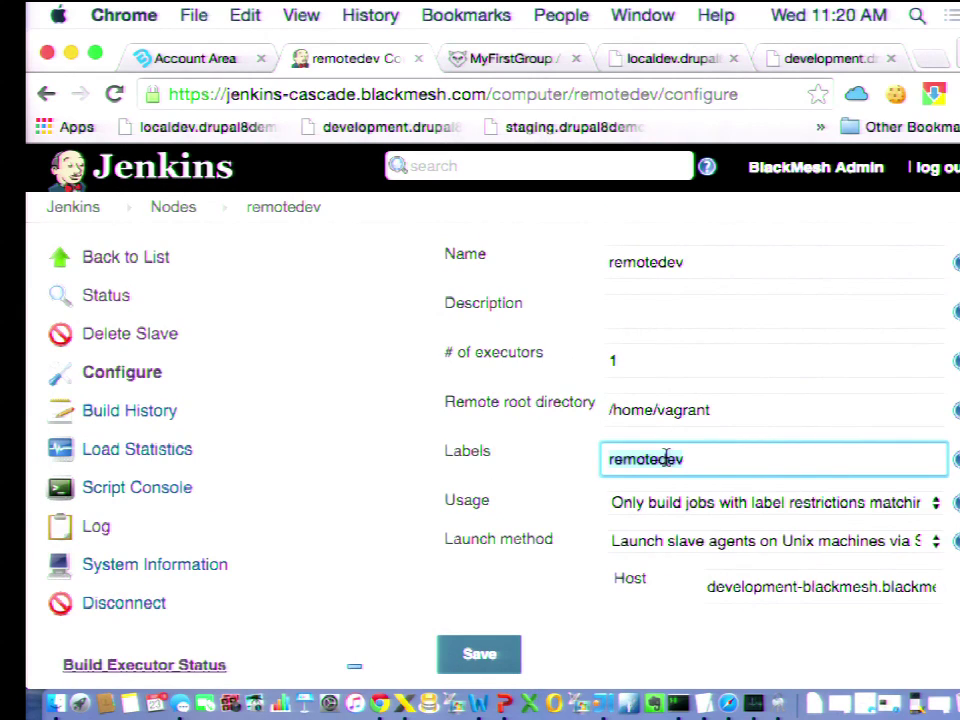
pyautogui.doubleClick(668, 459)
# Inspect the SSH launch settings of remotedev and highlight part of the host address, keeping the same host
pyautogui.scroll(-4, 668, 478)
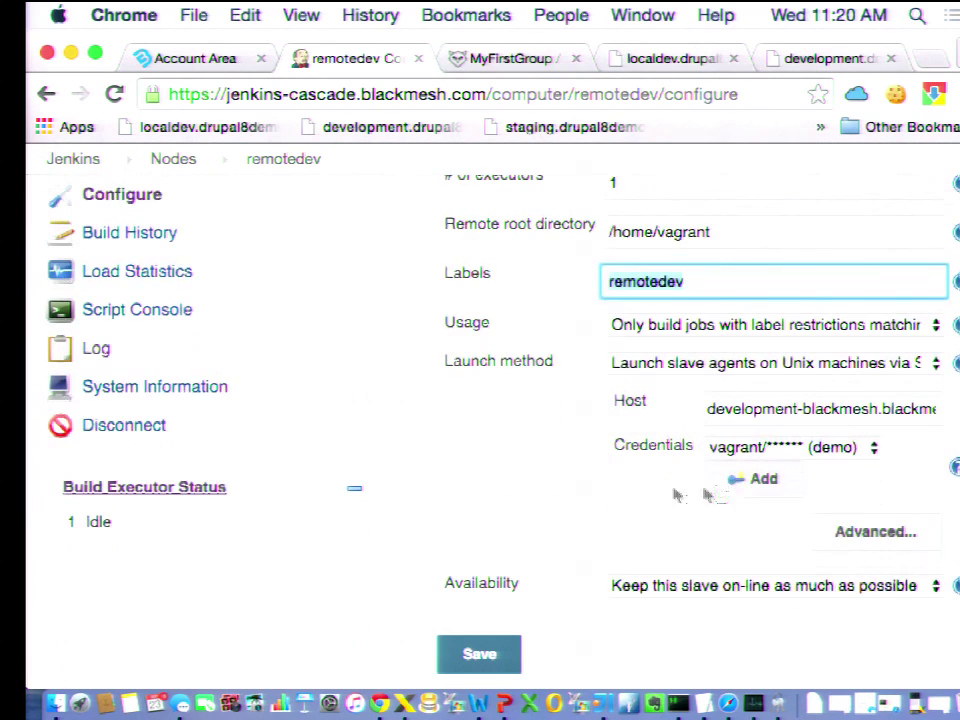
pyautogui.click(750, 408)
pyautogui.moveTo(709, 407); pyautogui.dragTo(800, 408)
pyautogui.press('BackSpace')
pyautogui.doubleClick(815, 408)
pyautogui.press('Down')
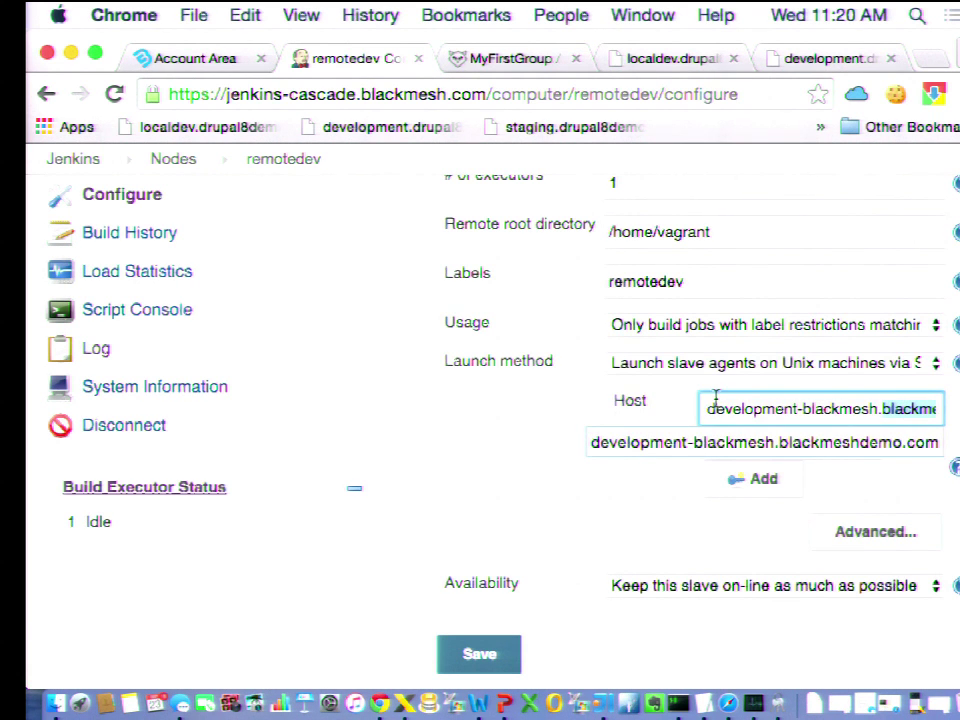
pyautogui.press('Return')
# Leave the remotedev configuration without saving and check the executor list on the Jenkins dashboard
pyautogui.scroll(5, 557, 420)
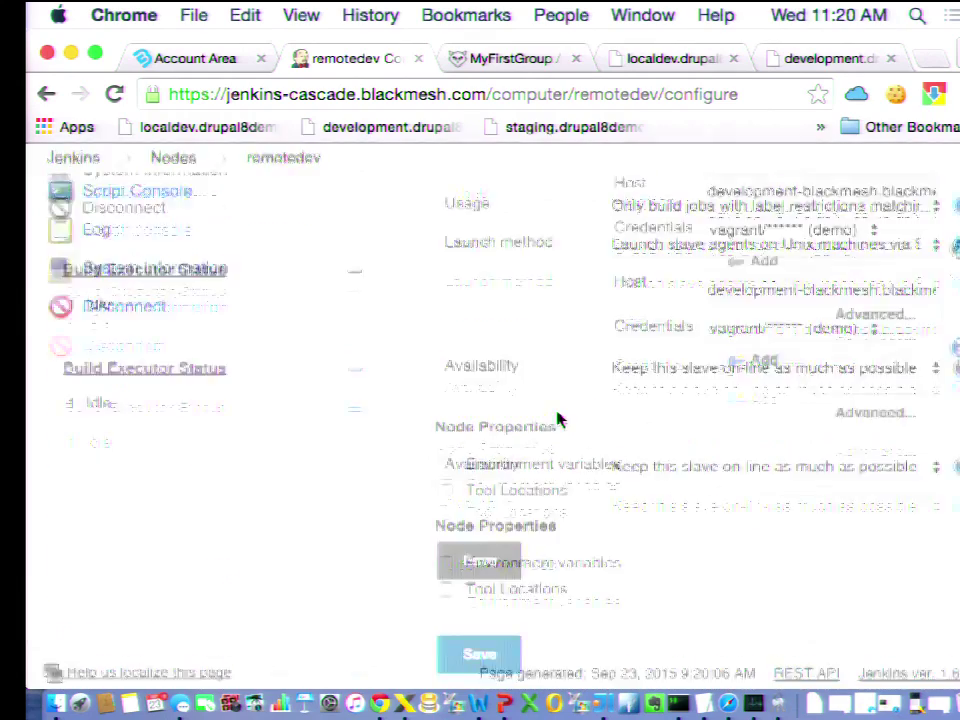
pyautogui.click(152, 164)
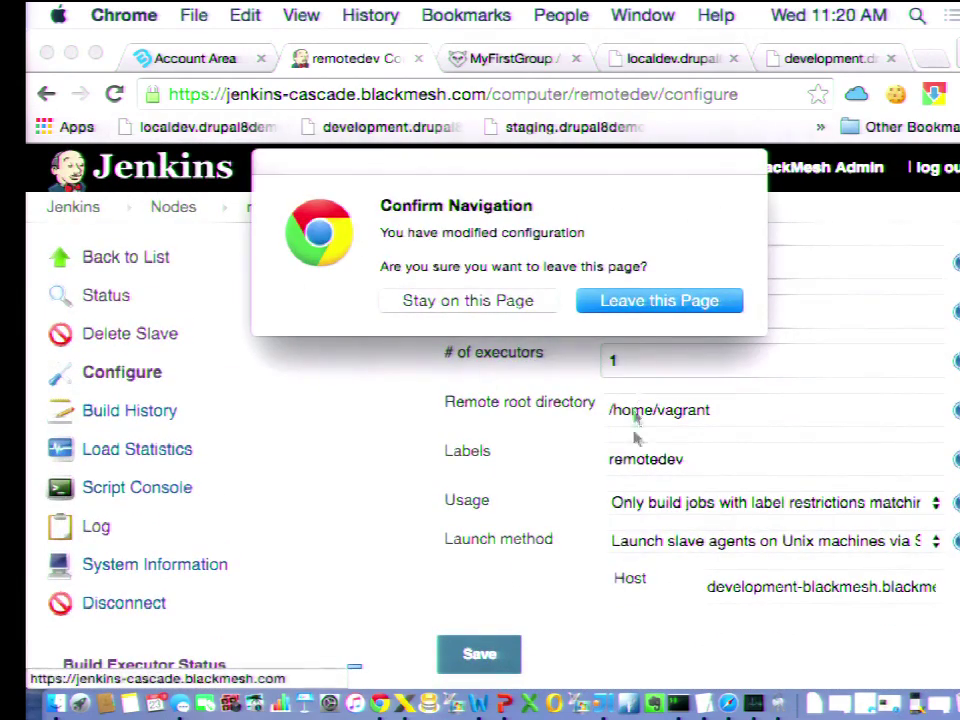
pyautogui.click(660, 308)
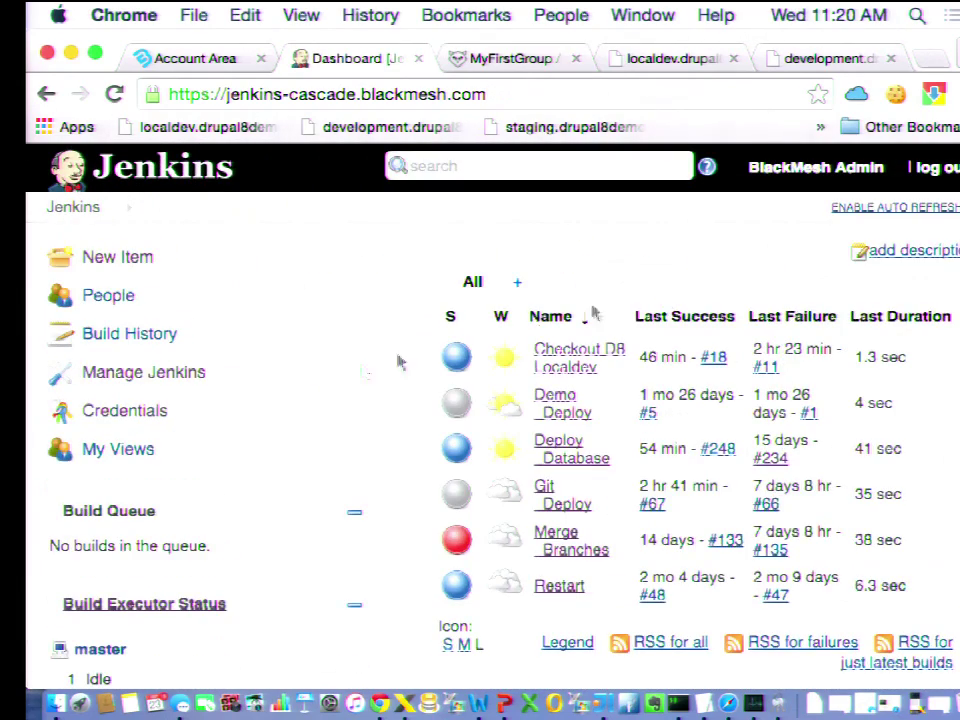
pyautogui.scroll(-3, 340, 385)
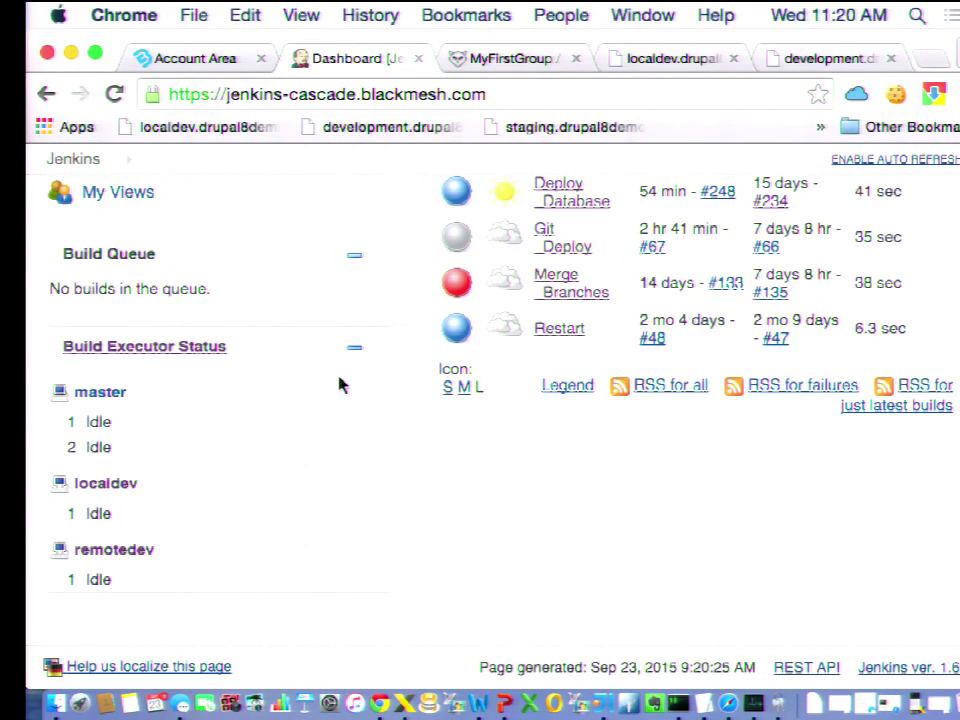
pyautogui.scroll(5, 340, 385)
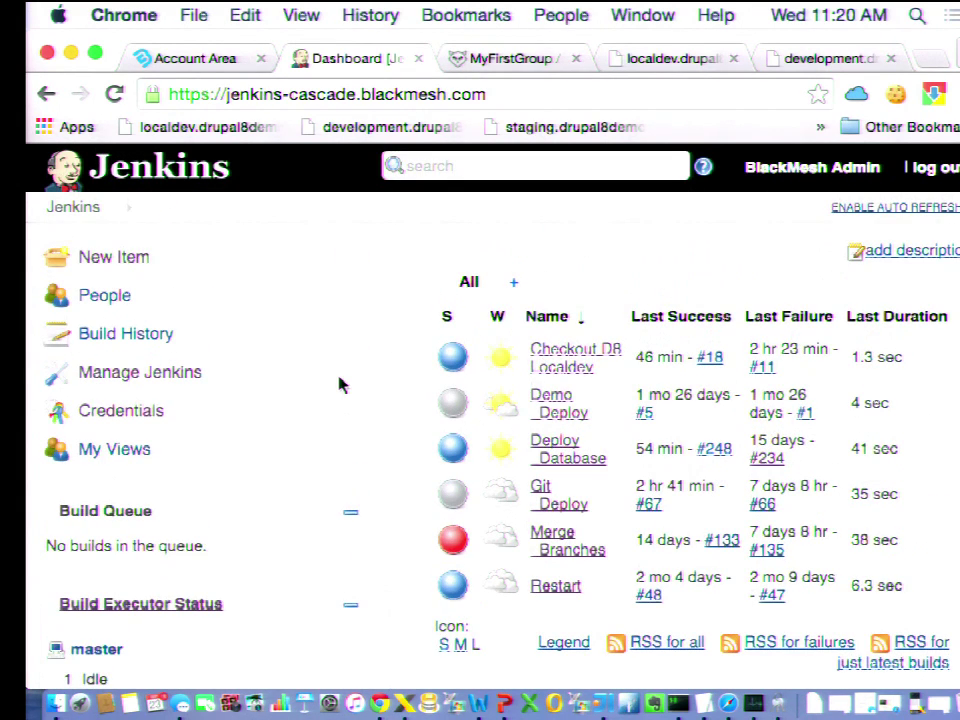
# Open the configuration of the Checkout D8 Localdev job and highlight the label expression that restricts where it runs
pyautogui.scroll(-1, 400, 380)
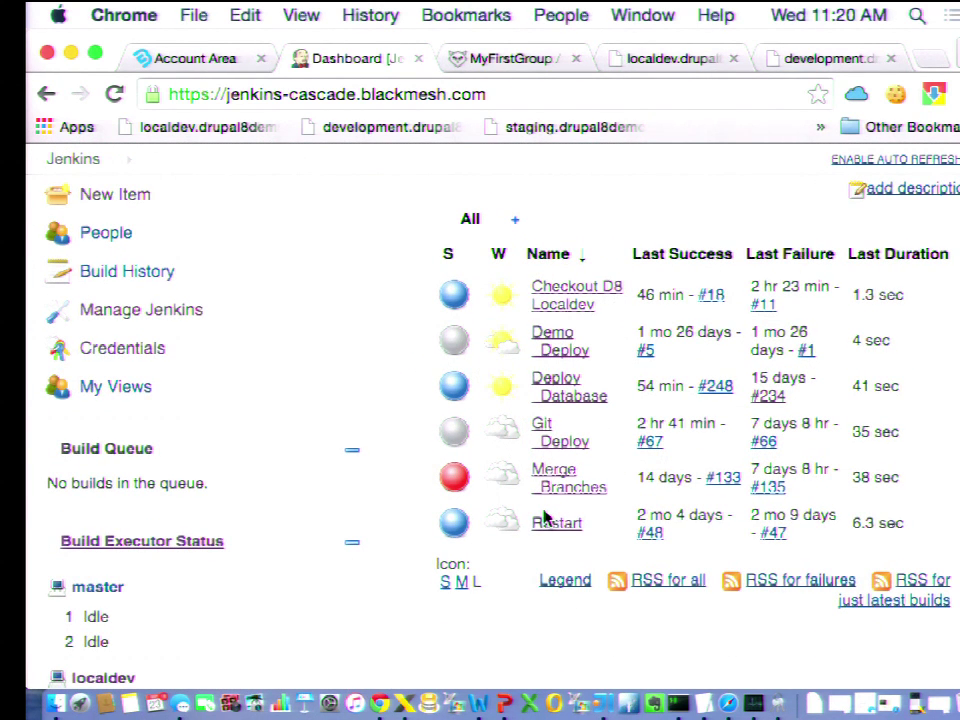
pyautogui.click(589, 293)
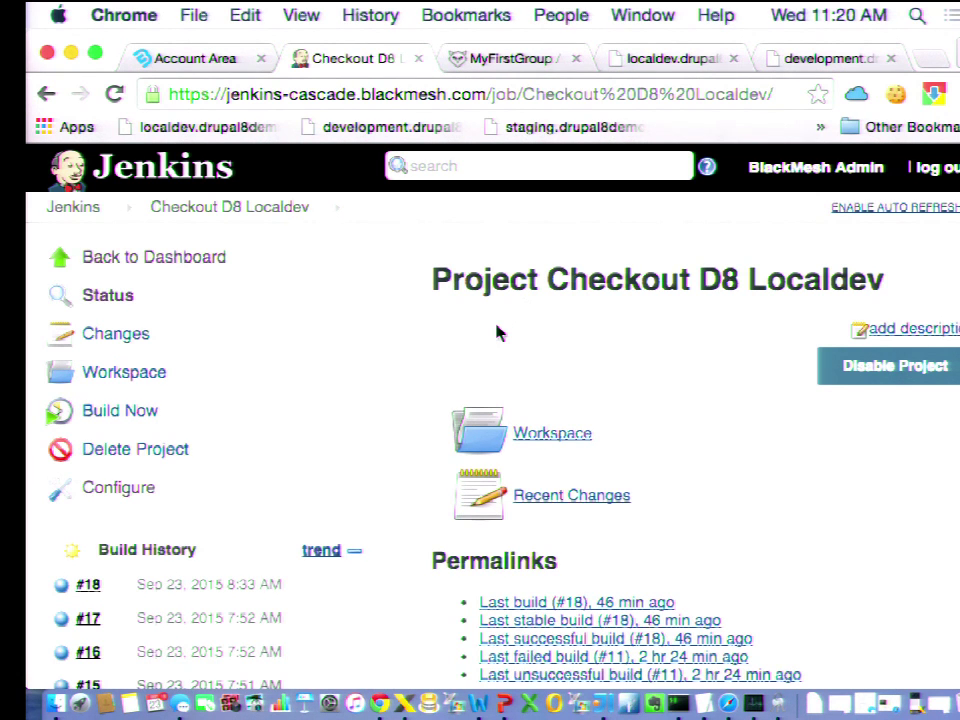
pyautogui.click(112, 490)
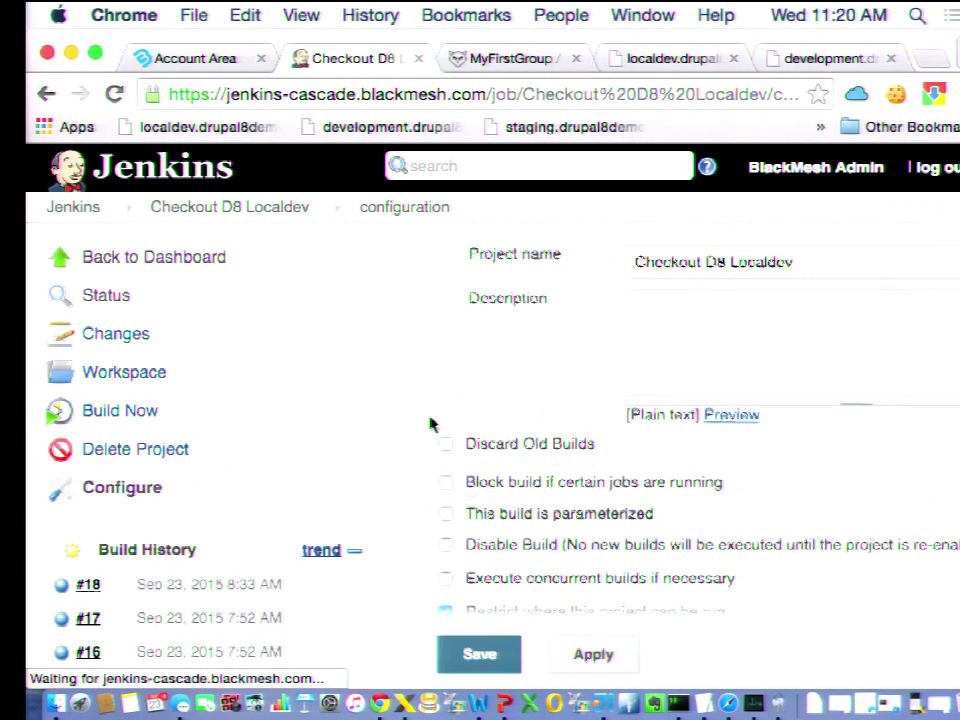
pyautogui.scroll(-1, 430, 424)
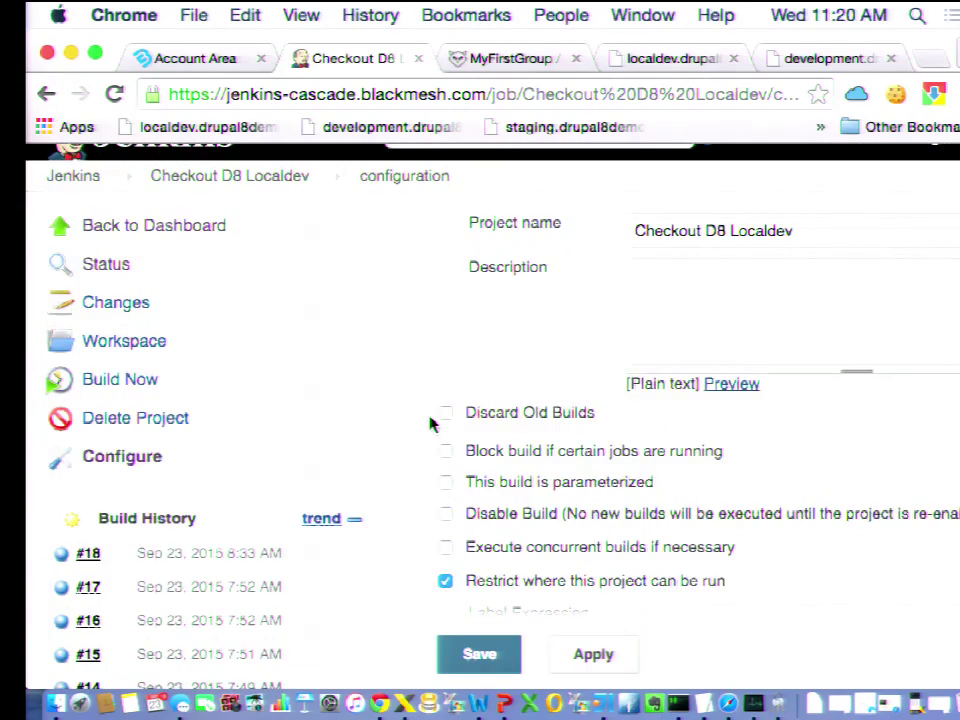
pyautogui.hscroll(3, 430, 424)
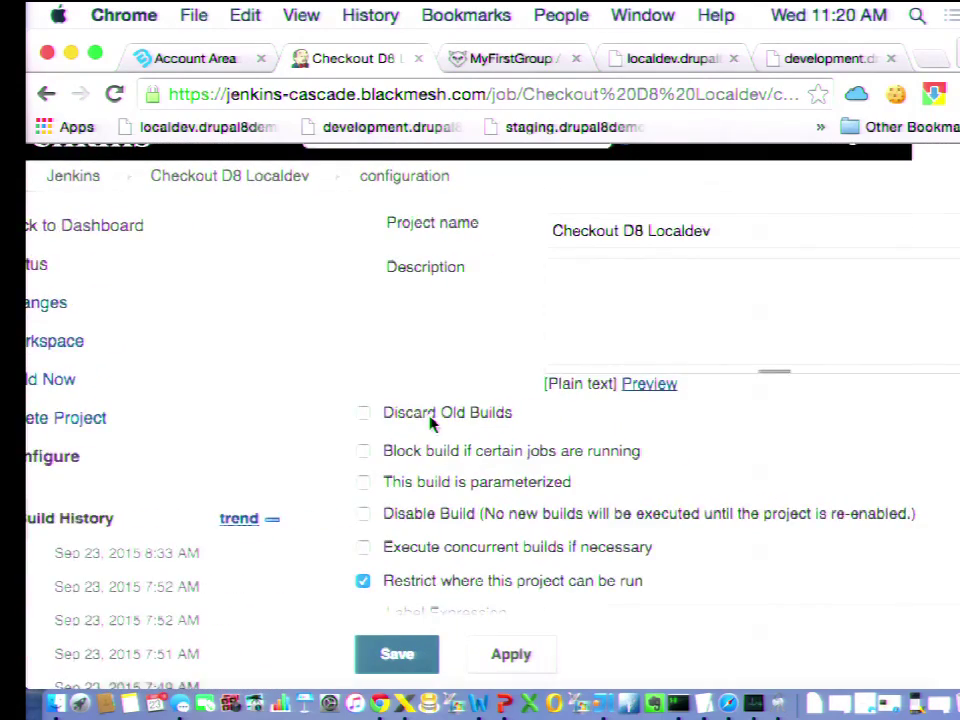
pyautogui.scroll(-5, 430, 424)
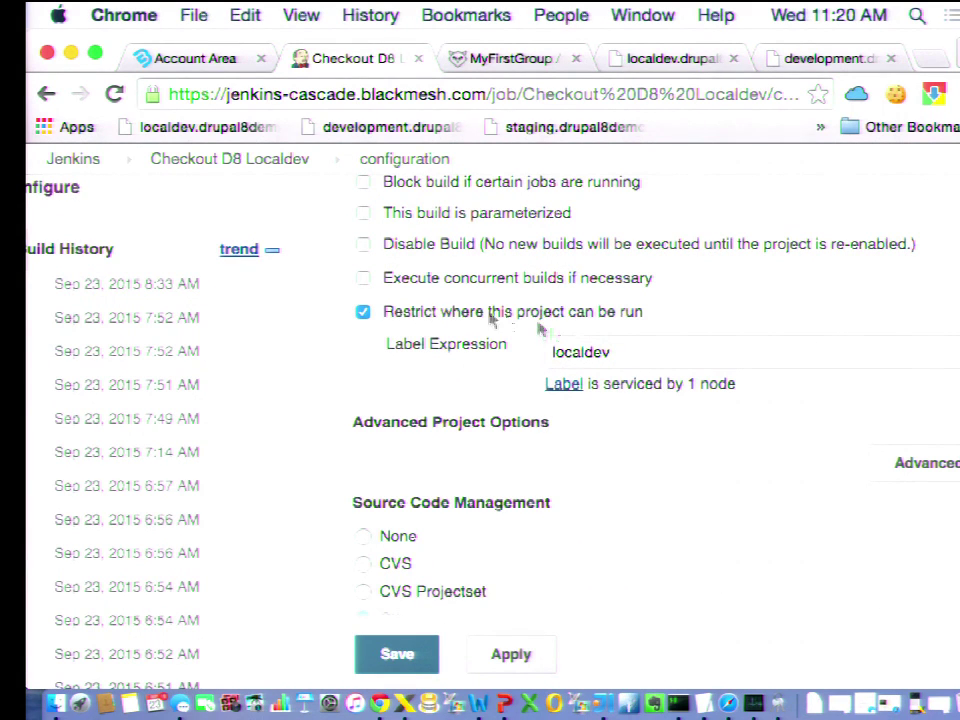
pyautogui.moveTo(617, 350); pyautogui.dragTo(526, 357)
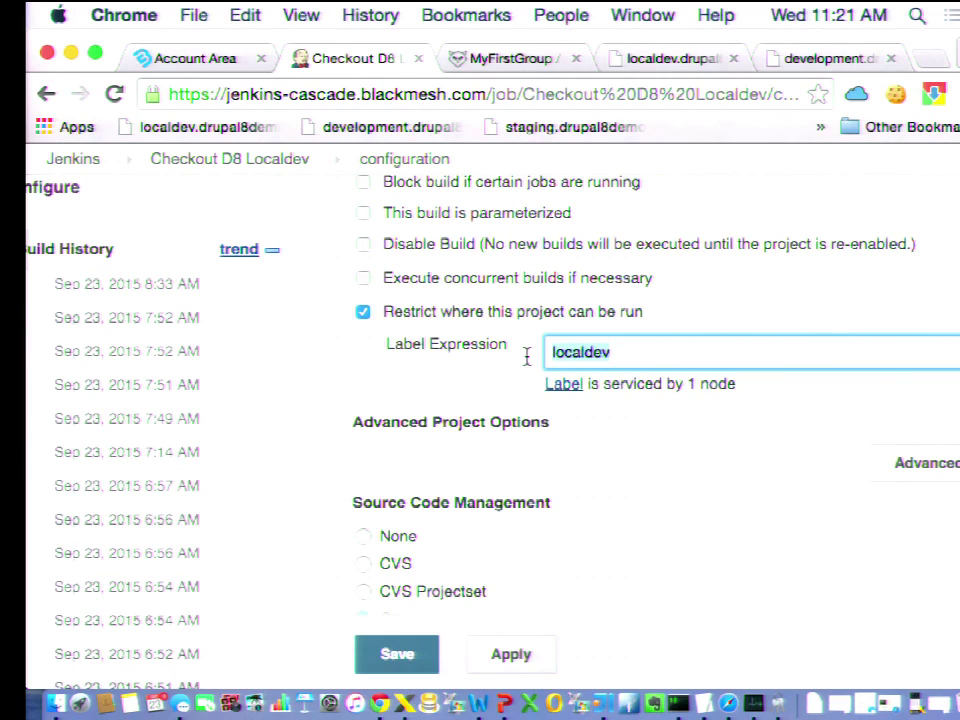
# Examine the job's Git source code settings, including the repository URL, the credentials and the branch specifier
pyautogui.scroll(-2, 526, 357)
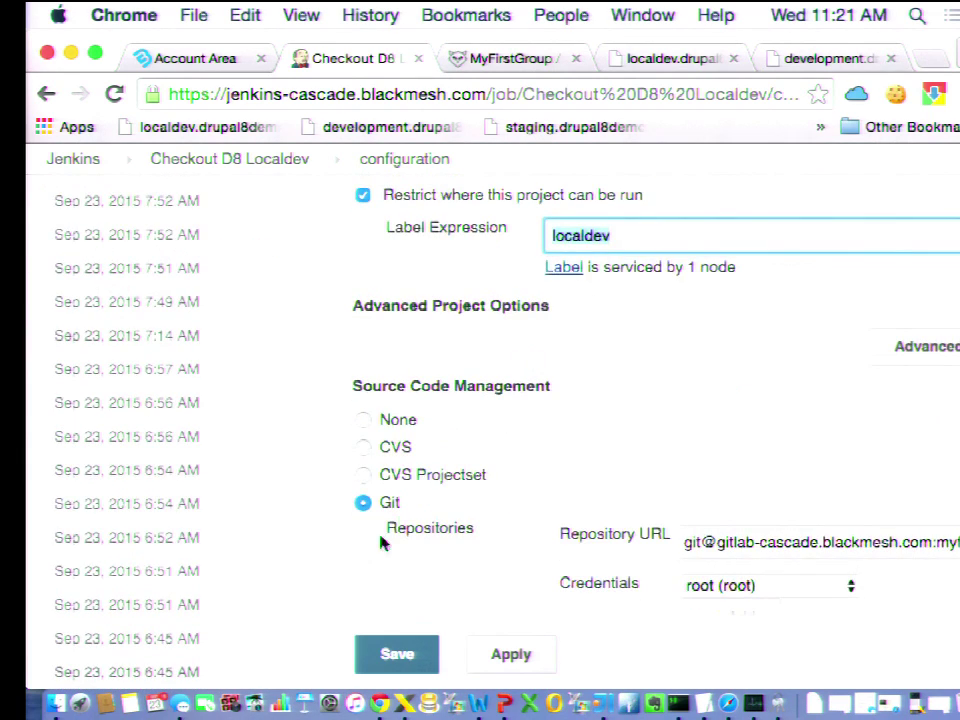
pyautogui.scroll(-4, 389, 520)
pyautogui.hscroll(1, 389, 520)
pyautogui.click(775, 331)
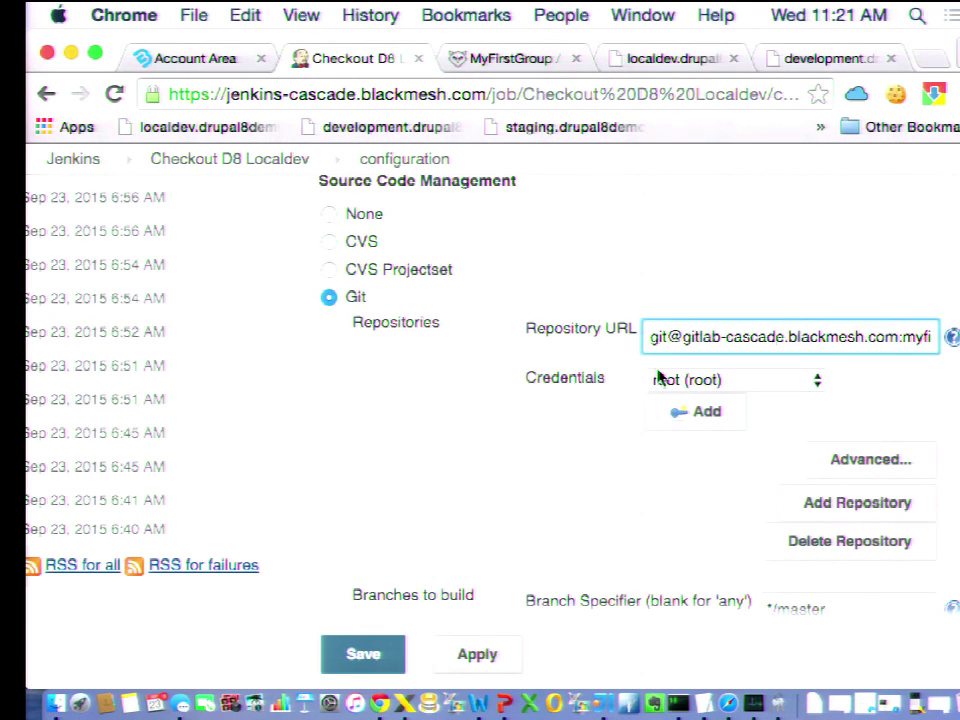
pyautogui.scroll(-5, 658, 376)
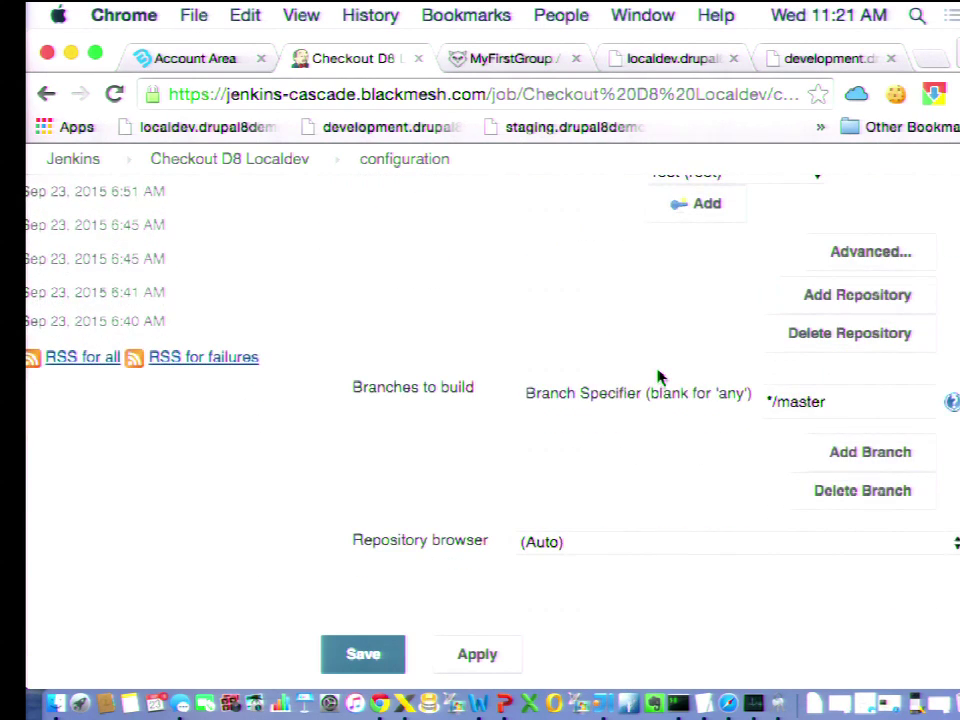
pyautogui.scroll(-3, 658, 376)
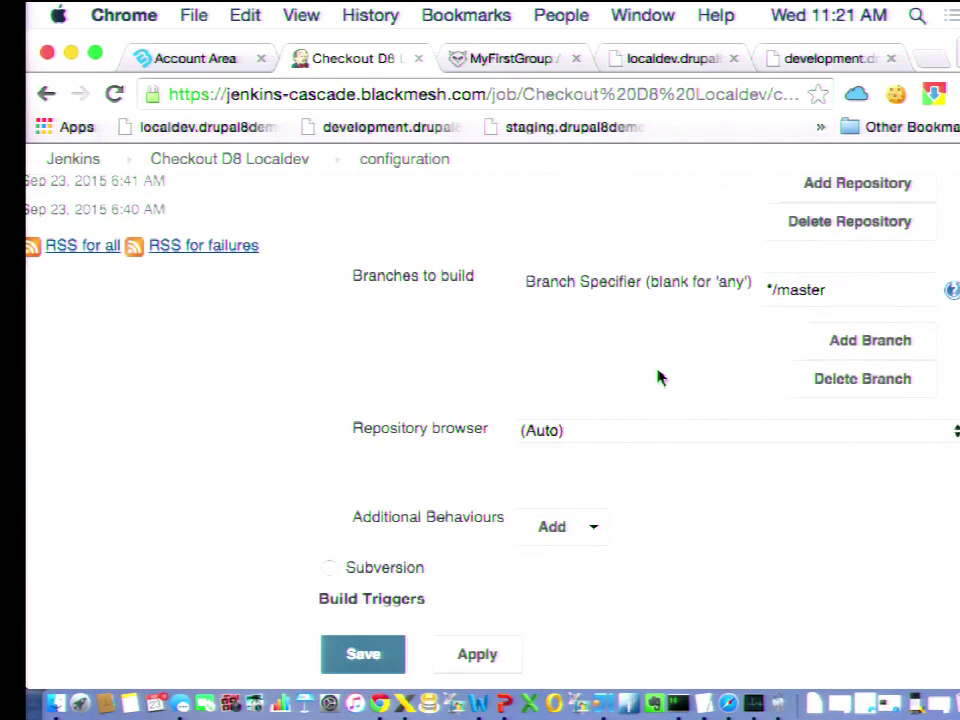
# Review the job's build triggers, the Execute shell command and the post-build actions
pyautogui.scroll(-10, 658, 377)
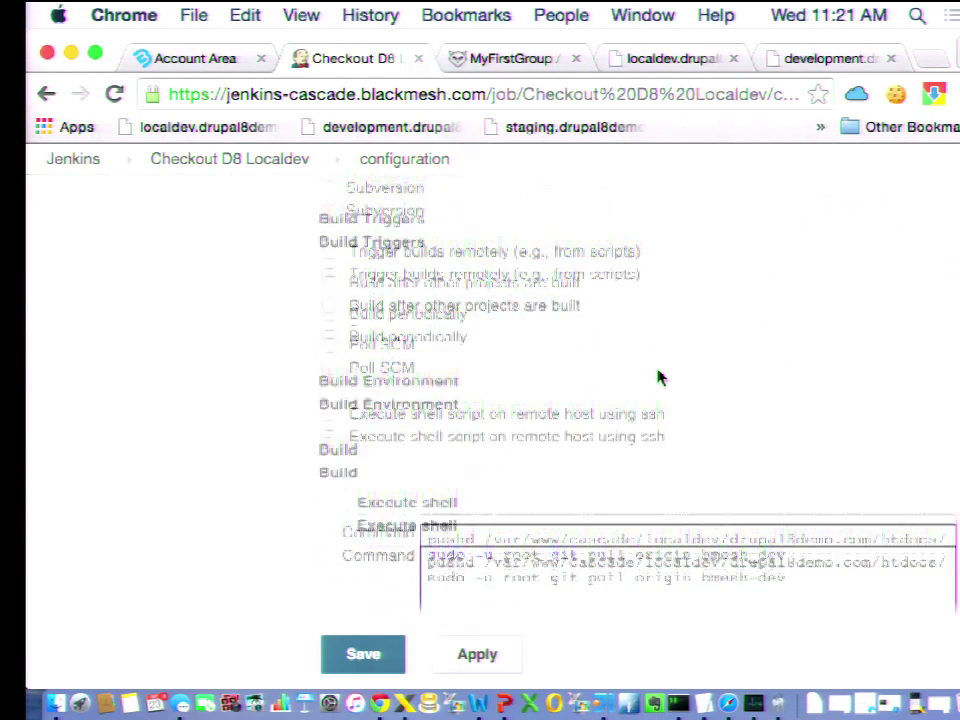
pyautogui.scroll(-7, 658, 376)
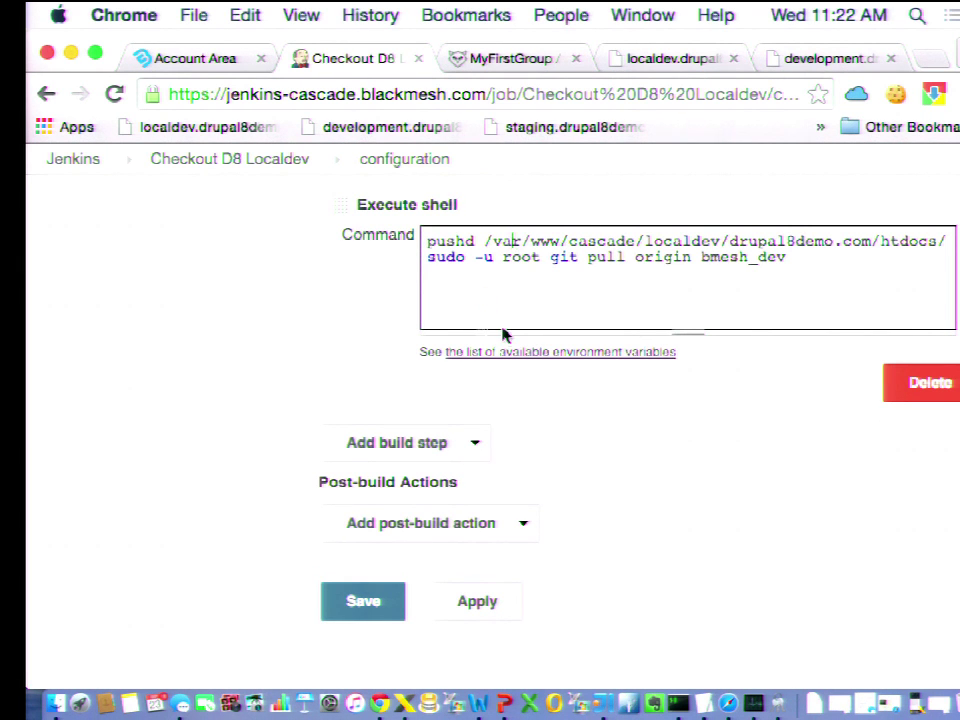
pyautogui.scroll(-1, 503, 335)
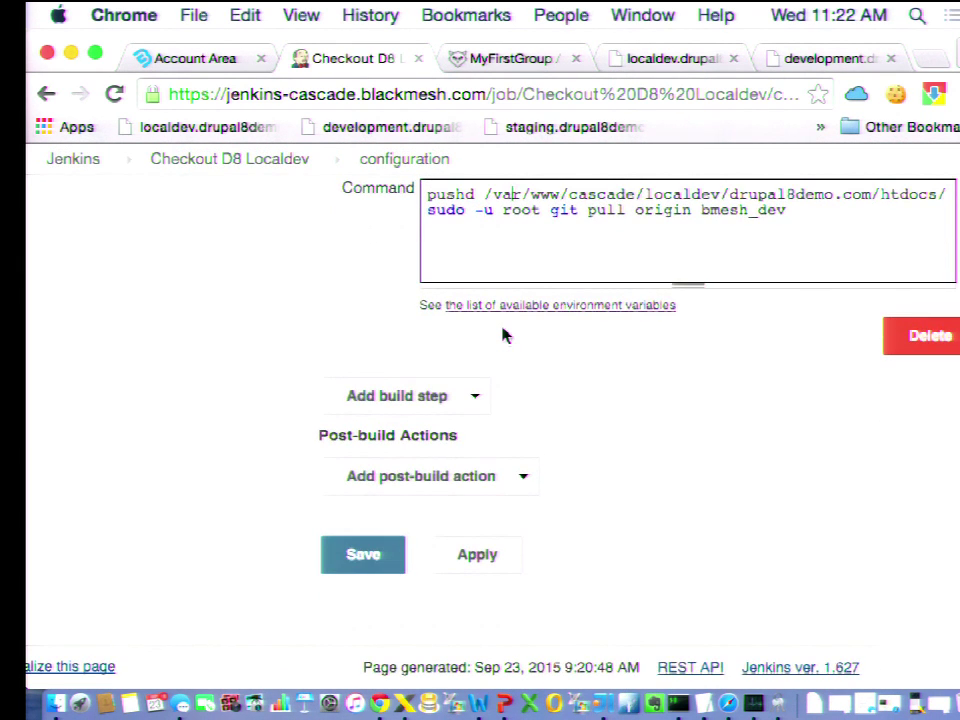
# Leave the Checkout D8 Localdev configuration without saving and return to the Jenkins dashboard
pyautogui.scroll(10, 503, 334)
pyautogui.scroll(10, 139, 268)
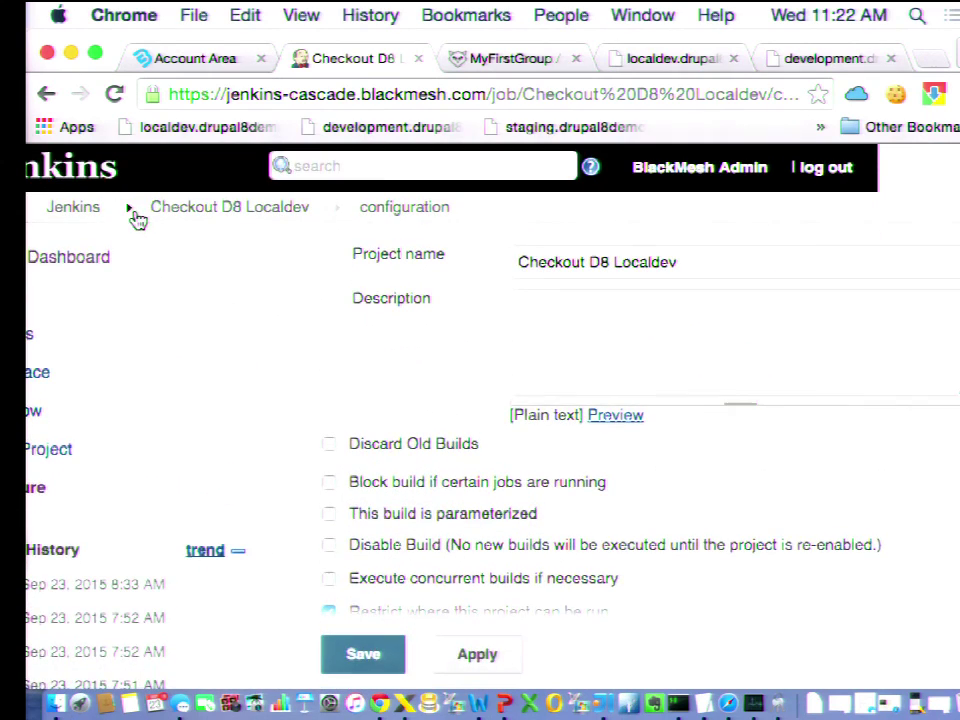
pyautogui.click(75, 168)
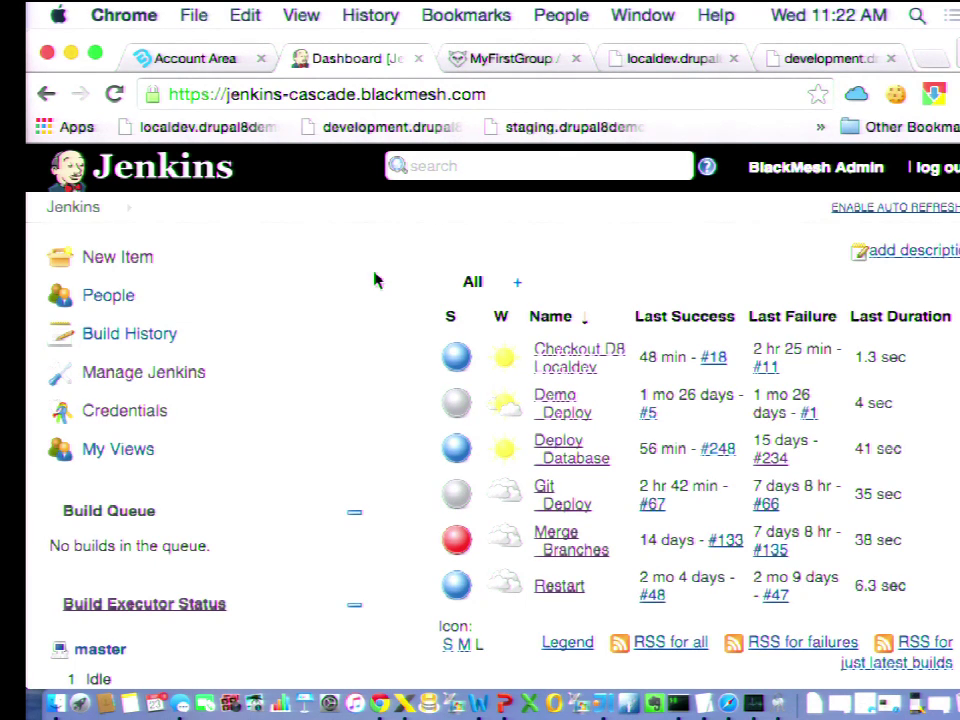
# Switch to the GitLab web hooks page of drupal8demo-com and highlight the existing hook's URL and its build_now path
pyautogui.click(498, 66)
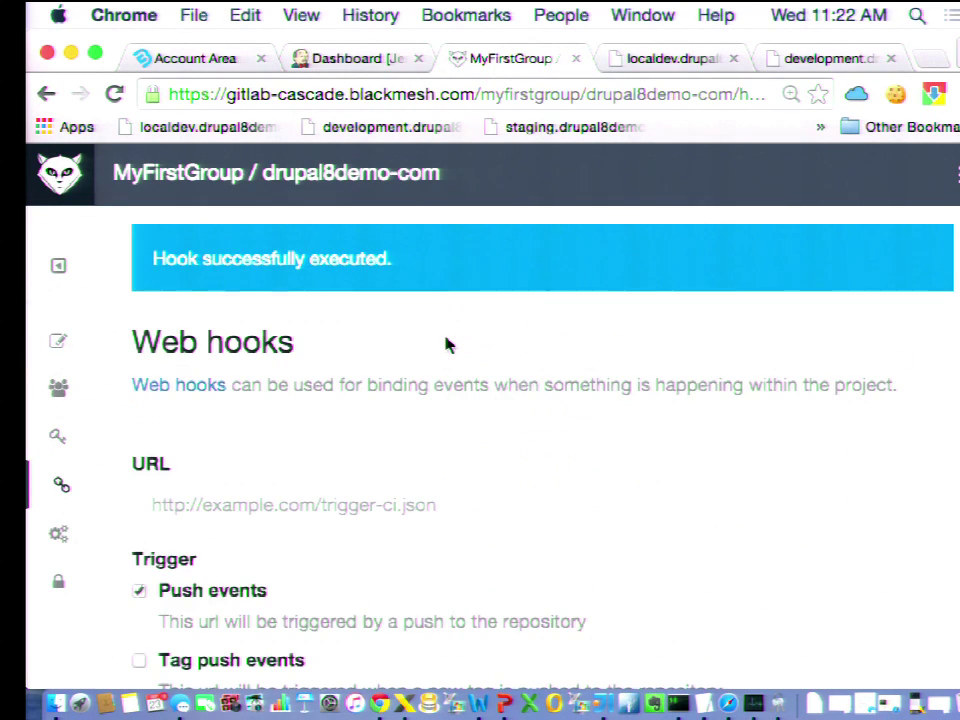
pyautogui.scroll(-5, 446, 344)
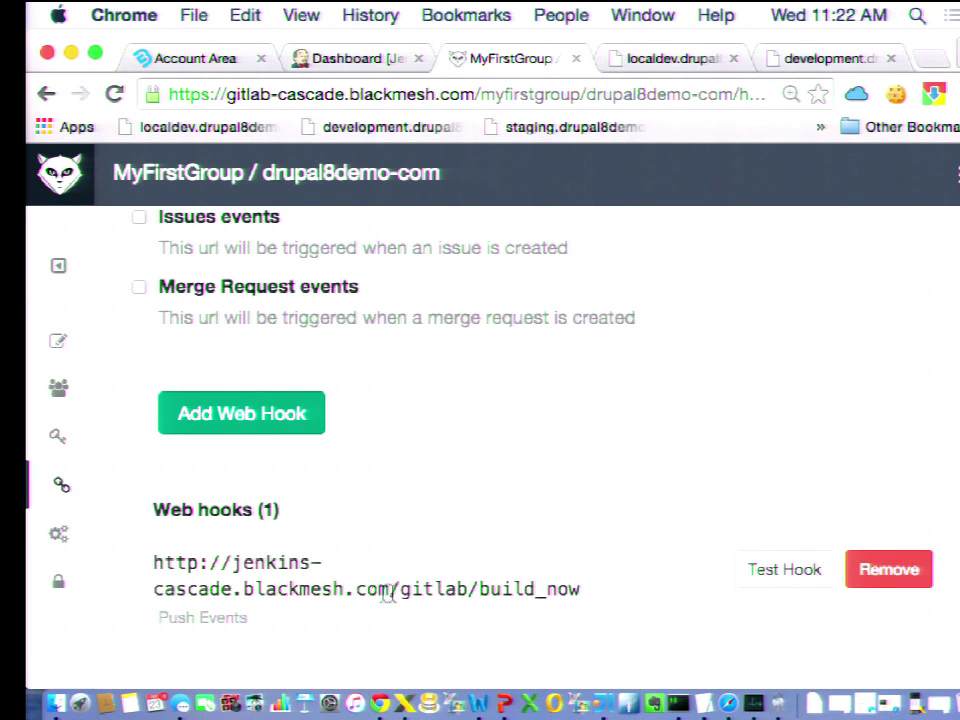
pyautogui.moveTo(391, 590); pyautogui.dragTo(146, 569)
pyautogui.tripleClick(443, 596)
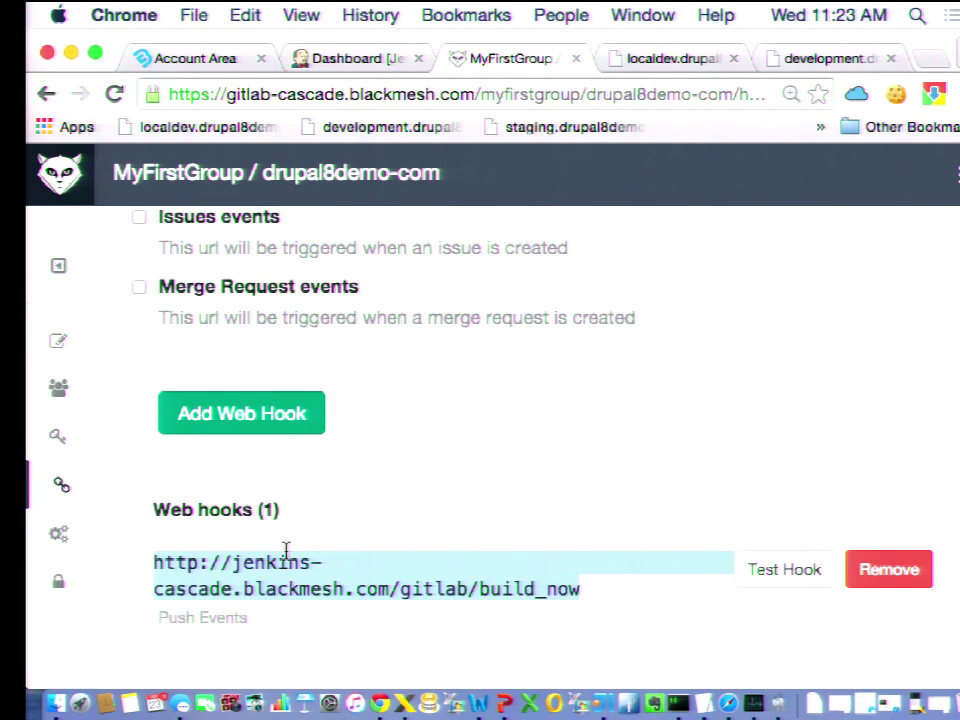
pyautogui.scroll(5, 285, 551)
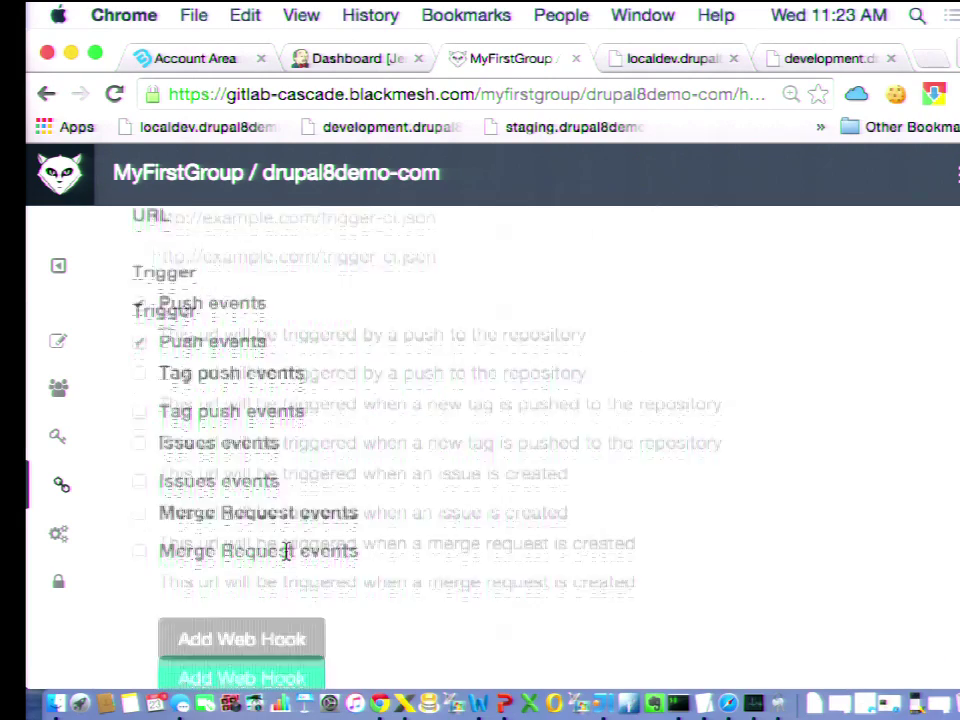
# Switch to iTerm, check the localdev session and list the htdocs files on the development server with ls
pyautogui.click(679, 706)
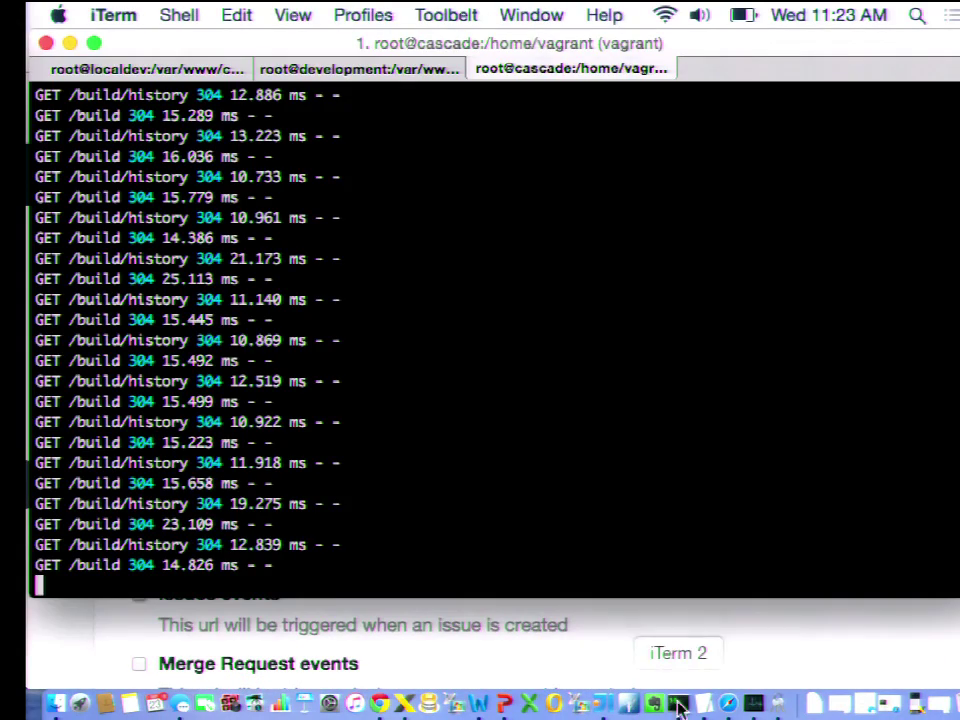
pyautogui.click(172, 74)
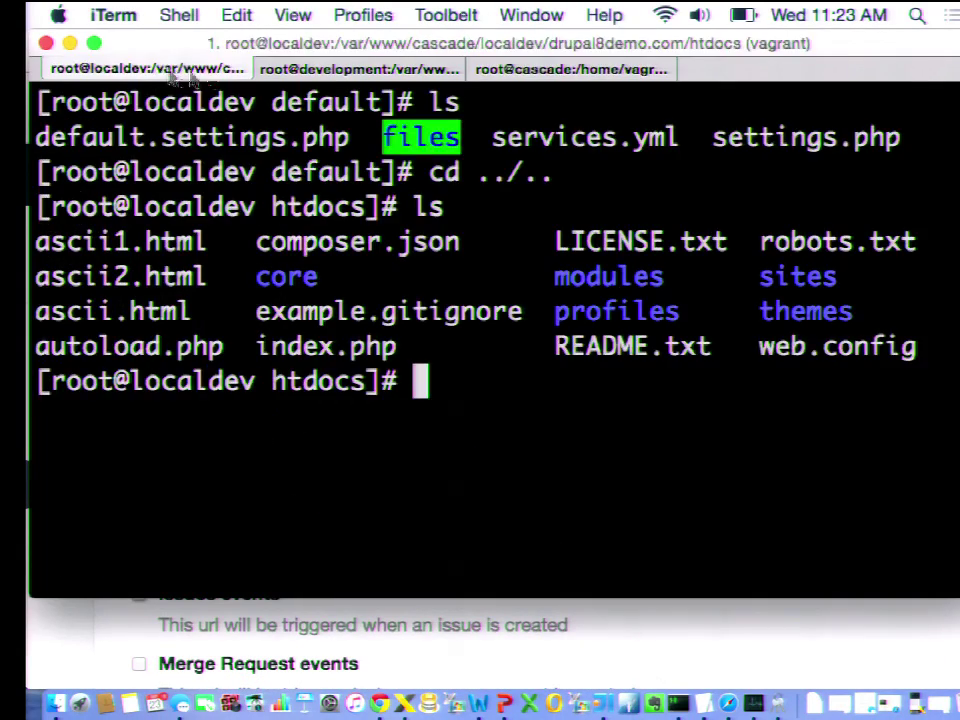
pyautogui.click(311, 74)
pyautogui.write('ls')
pyautogui.press('Return')
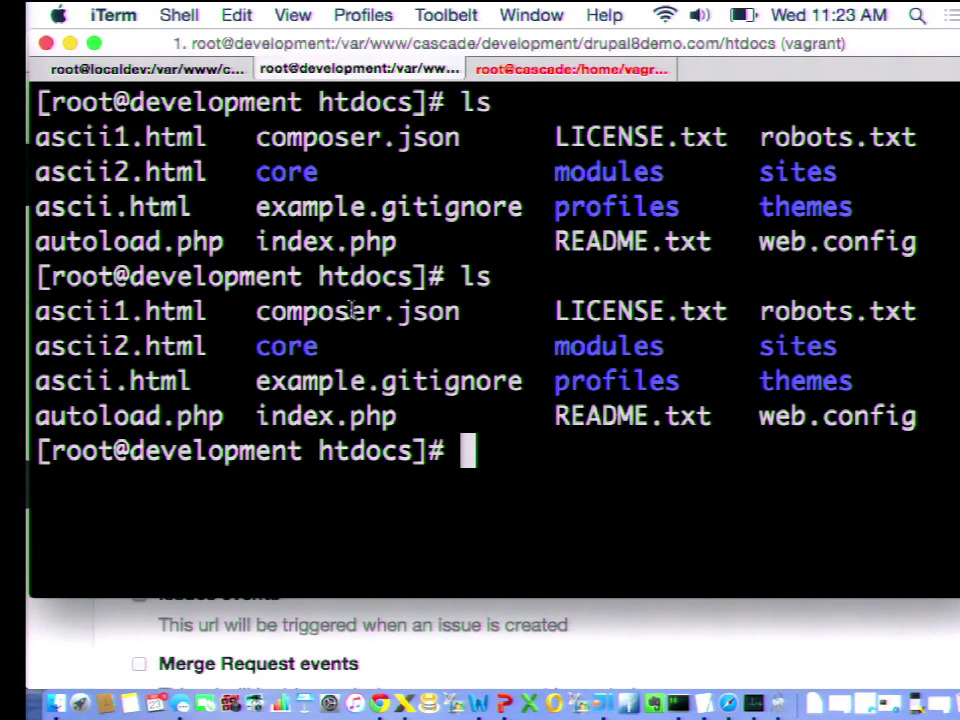
# Switch to Chrome and view the localdev and development sites' ascii pages in a new tab
pyautogui.click(398, 622)
pyautogui.press('super+t')
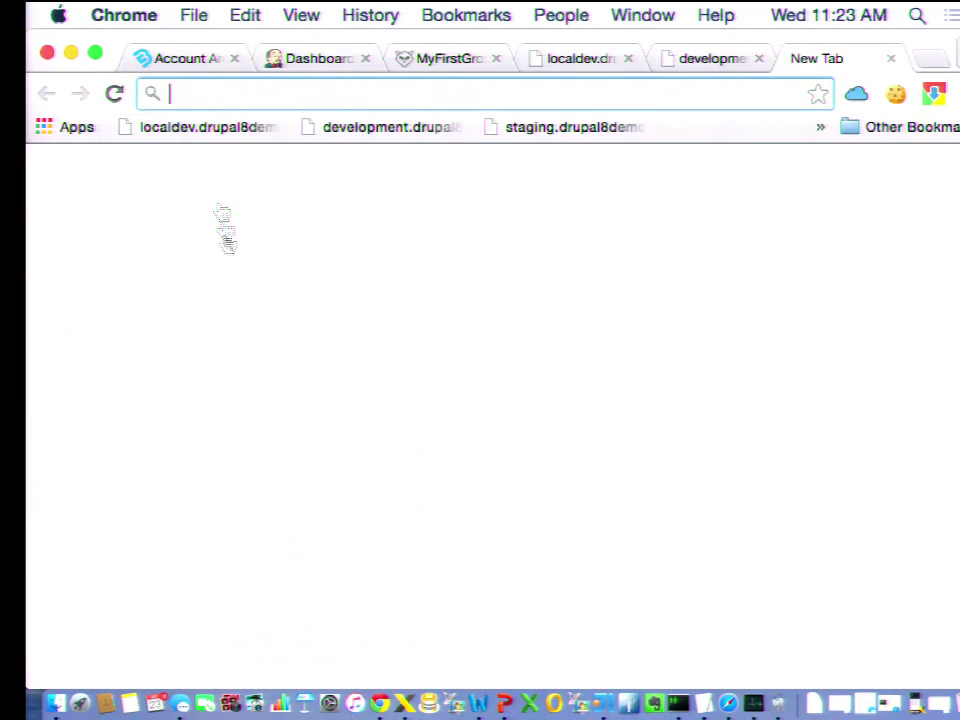
pyautogui.click(220, 128)
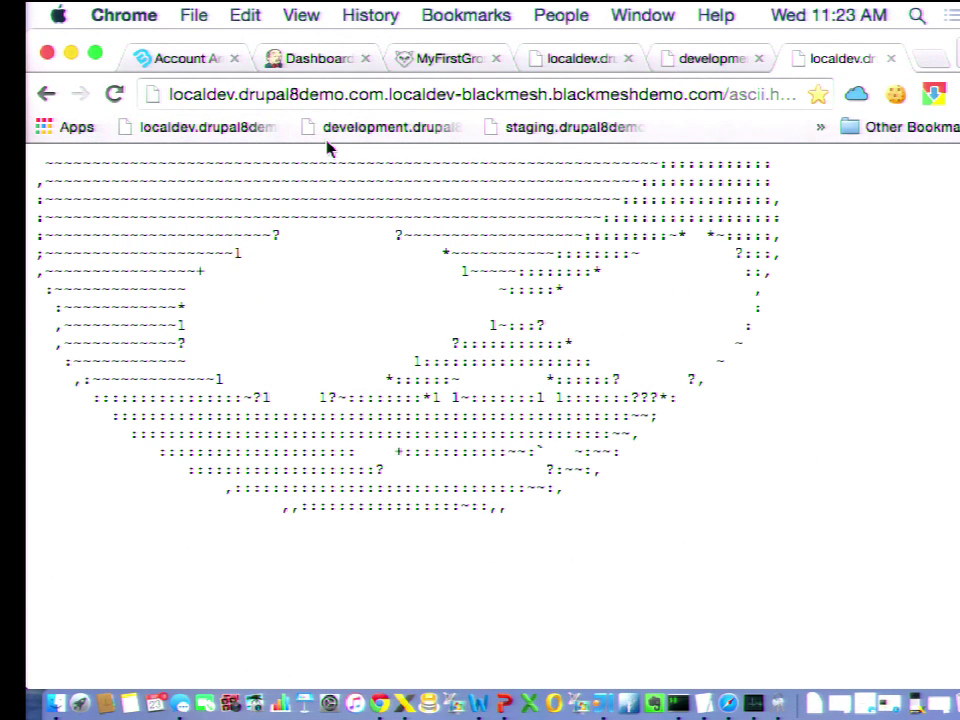
pyautogui.click(355, 128)
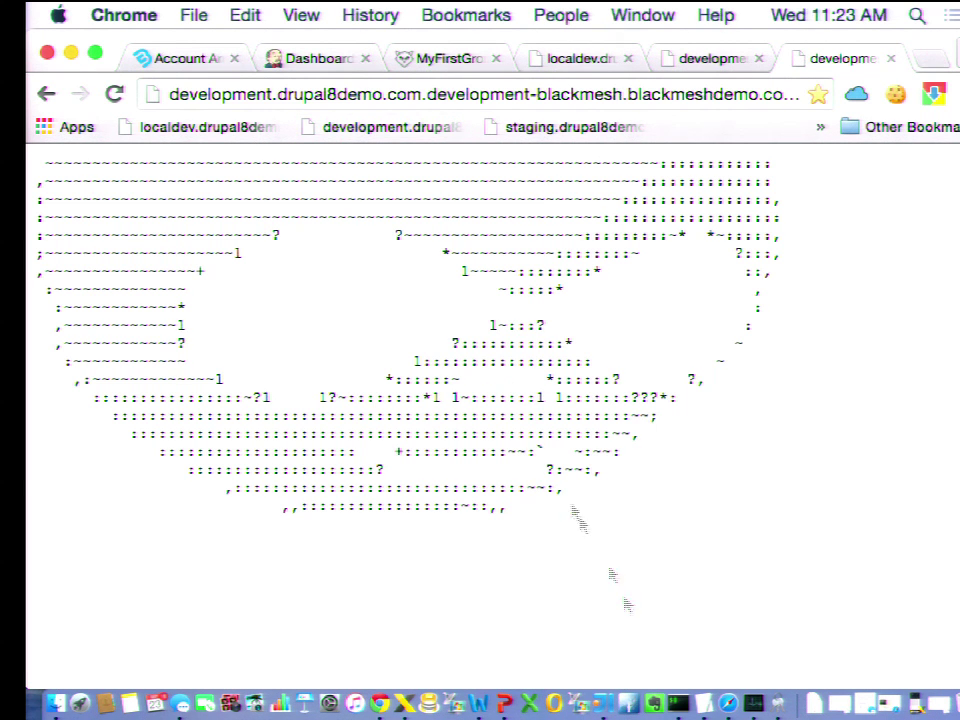
# Switch to iTerm, print ascii2.html on the development server with cat and list the htdocs files with ls
pyautogui.click(676, 704)
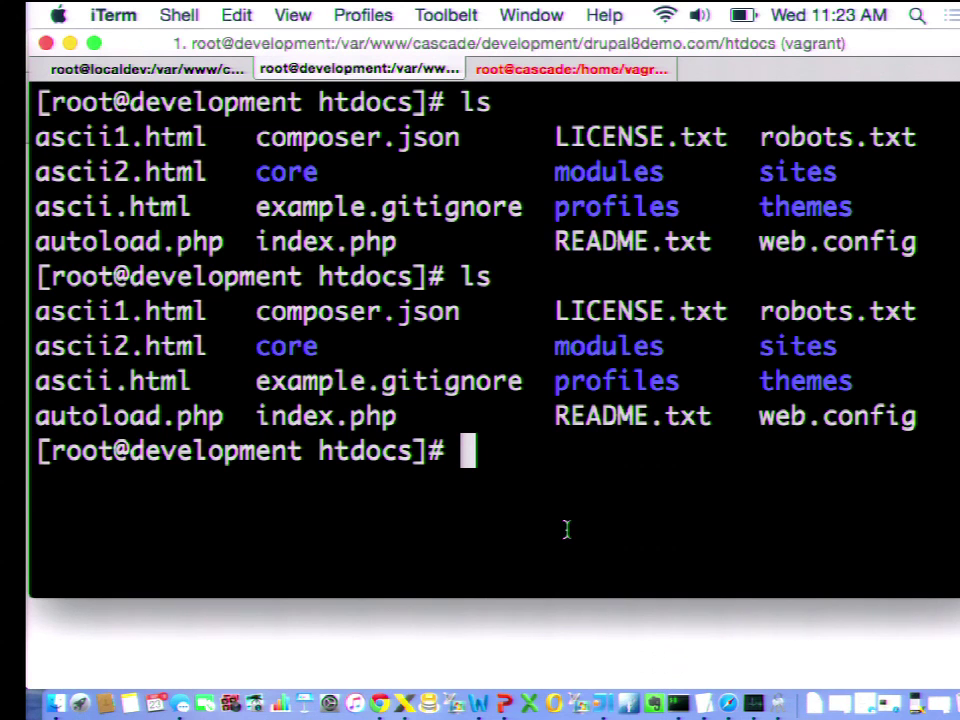
pyautogui.write('cat a')
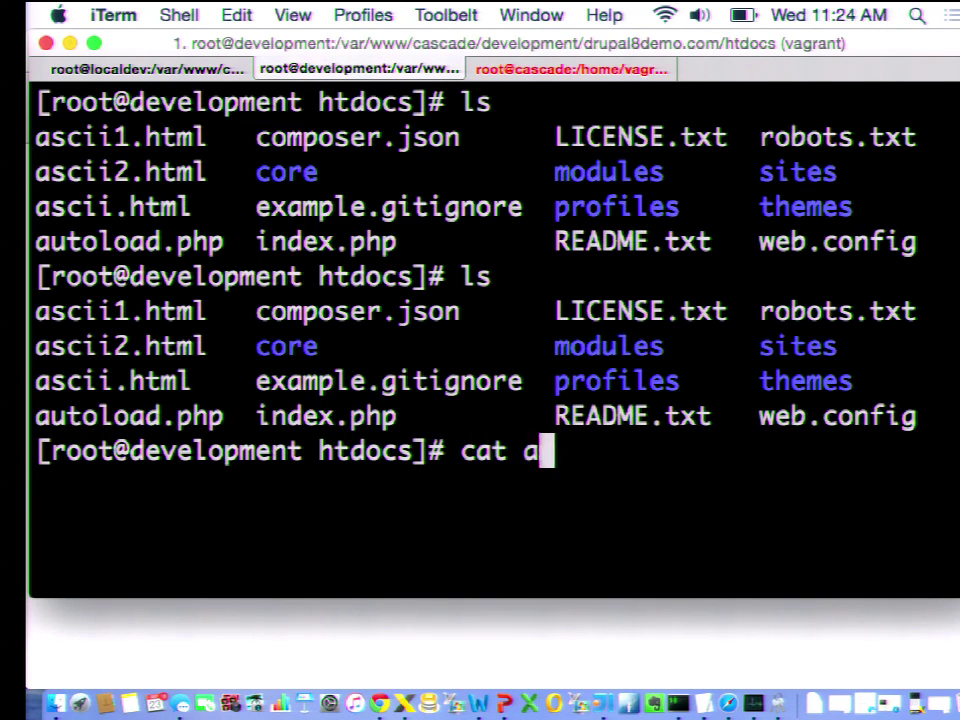
pyautogui.write('scii2')
pyautogui.press('Tab')
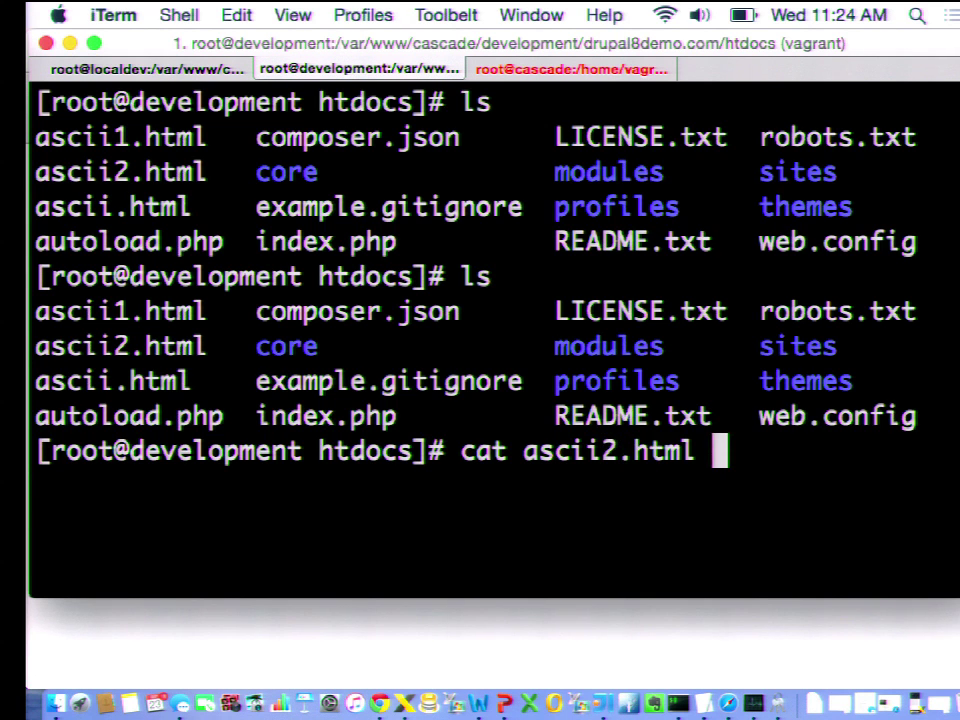
pyautogui.press('Return')
pyautogui.write('ls')
pyautogui.press('Return')
# Overwrite ascii.html with the contents of ascii2.html using cat and output redirection
pyautogui.write('cat c')
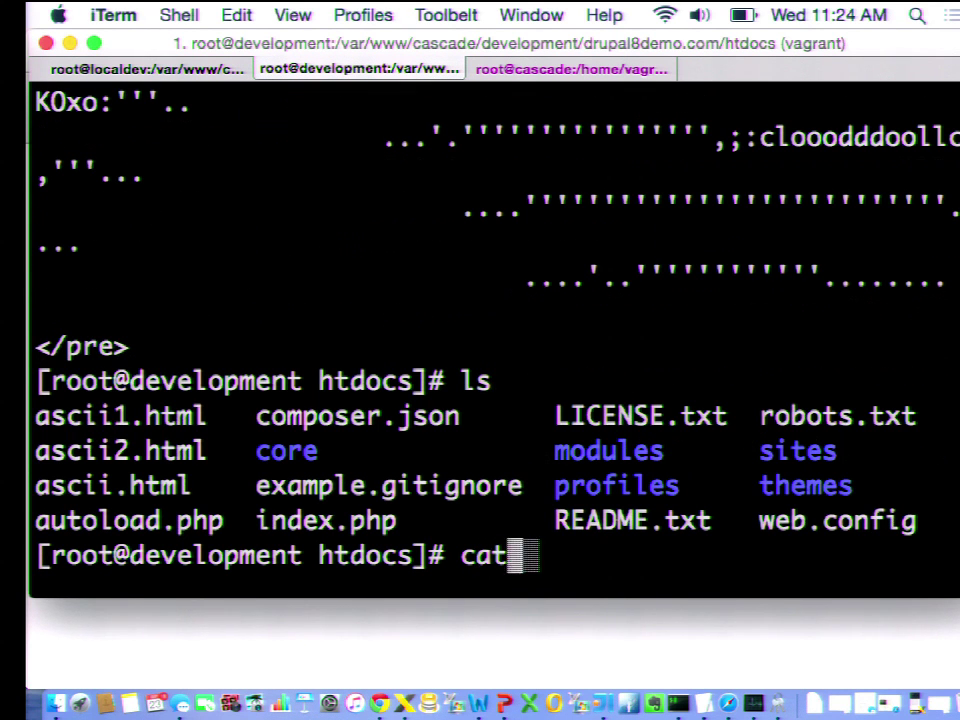
pyautogui.press('BackSpace')
pyautogui.write('ascii2')
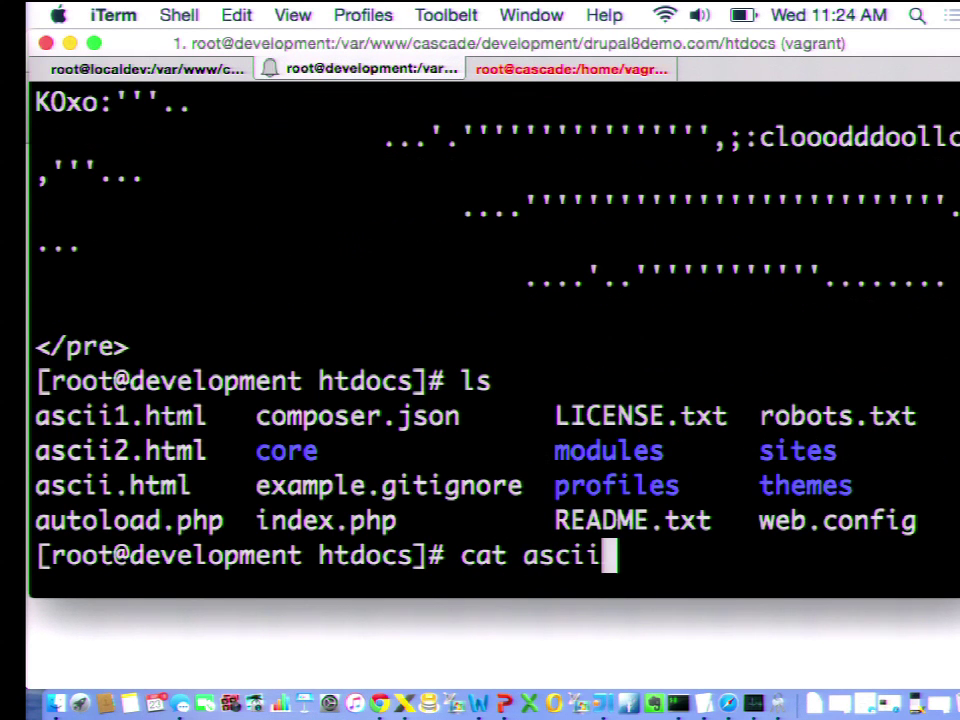
pyautogui.press('Tab')
pyautogui.write('> ascii.')
pyautogui.press('Tab')
pyautogui.press('Return')
# Stage all changes with git add -A and try to commit them with git commit "demo"
pyautogui.write('gi')
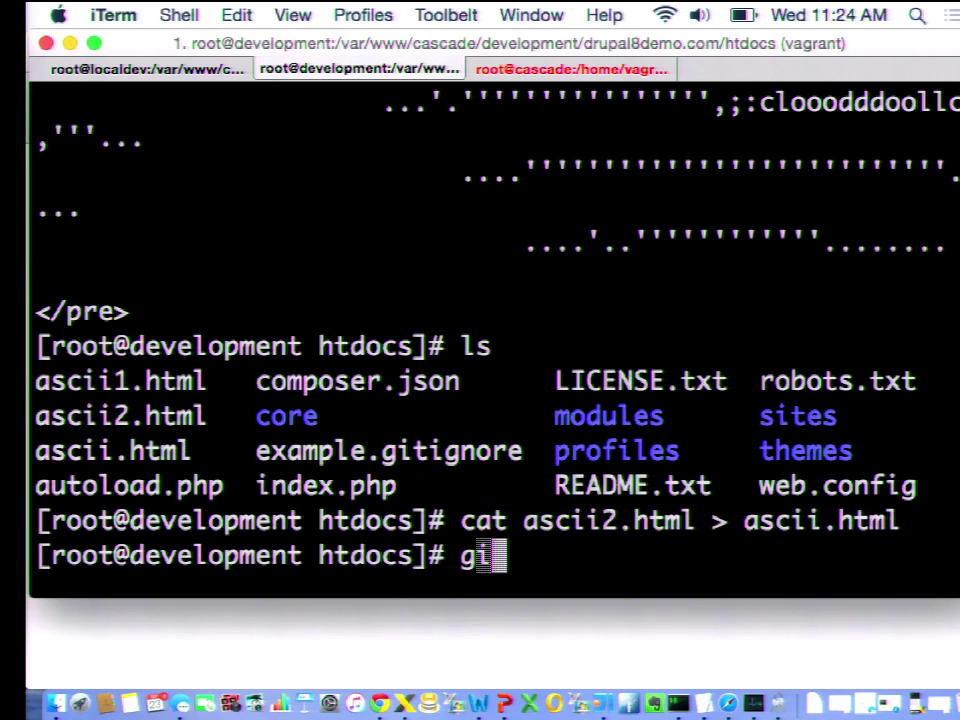
pyautogui.write('t add -A')
pyautogui.press('Return')
pyautogui.write('git commit "demo"')
pyautogui.press('Return')
# Correct the previous commit command by adding the -m option and commit the staged changes with the message "demo"
pyautogui.write('g')
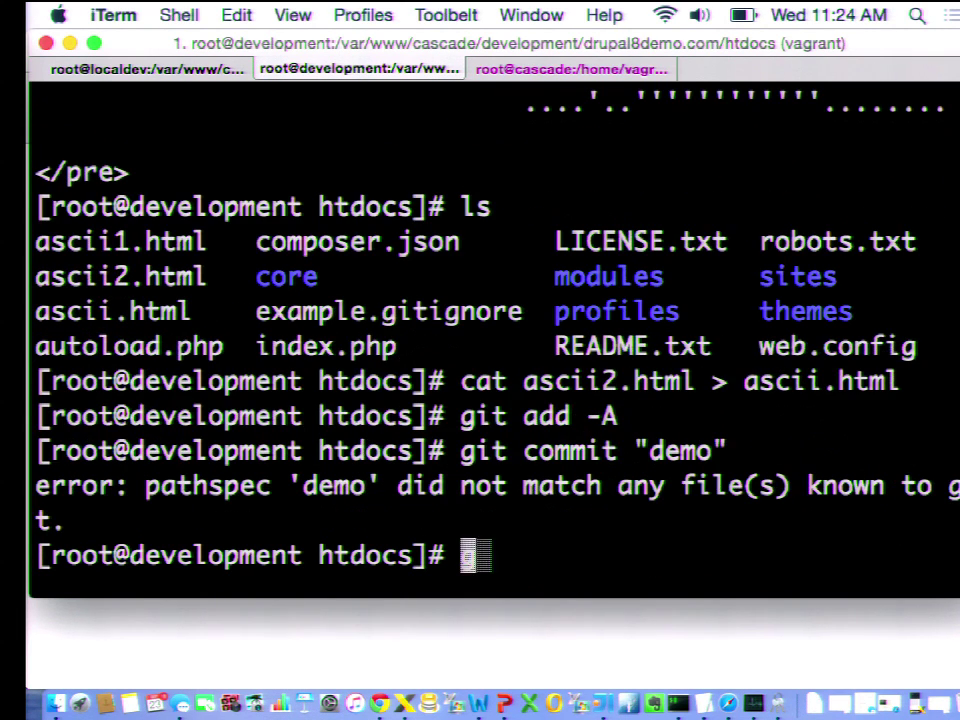
pyautogui.write('it p')
pyautogui.press('Up')
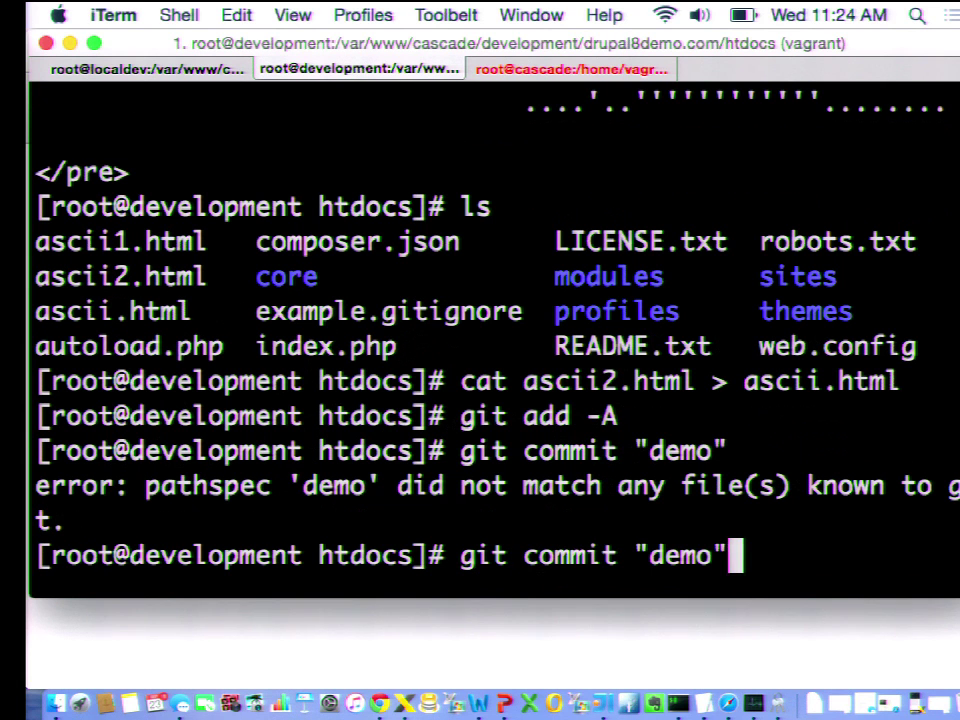
pyautogui.press('Left')
pyautogui.press('Left')
pyautogui.press('Left')
pyautogui.press('Left')
pyautogui.press('Left')
pyautogui.press('Left')
pyautogui.write('-m')
pyautogui.press('Return')
# Push the commit to the bmesh_dev branch on origin
pyautogui.write('git push')
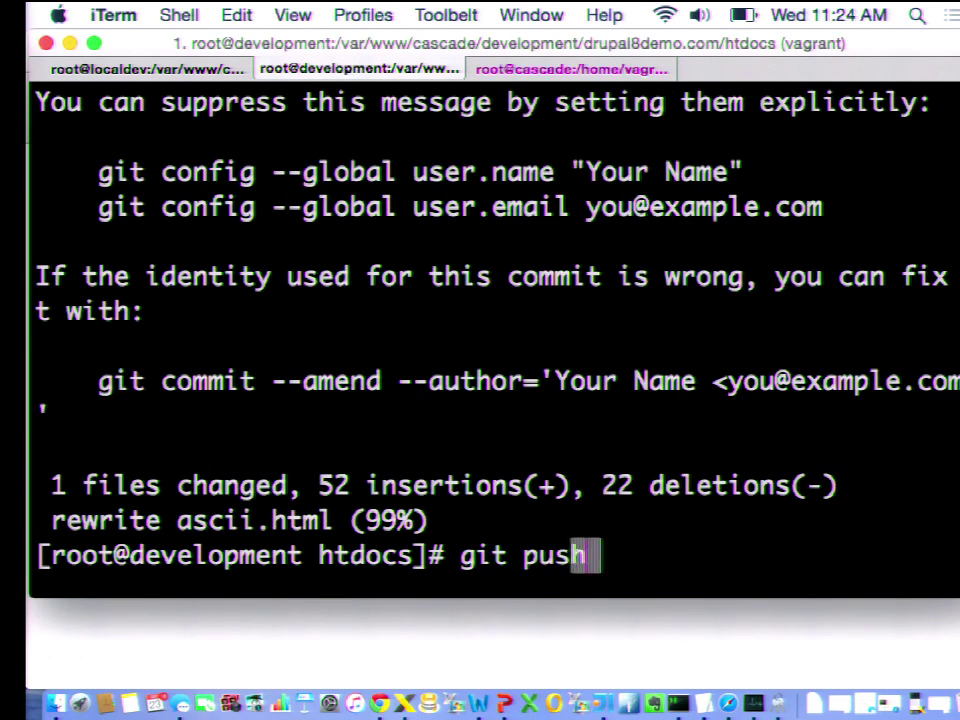
pyautogui.write(' origin bmesh_dev')
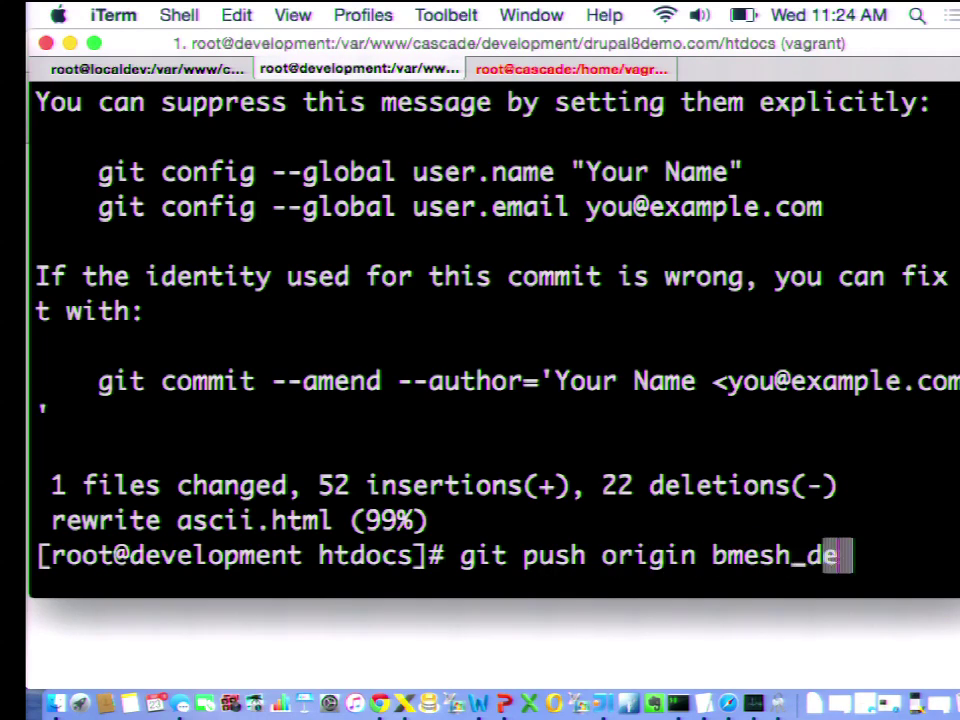
pyautogui.press('Return')
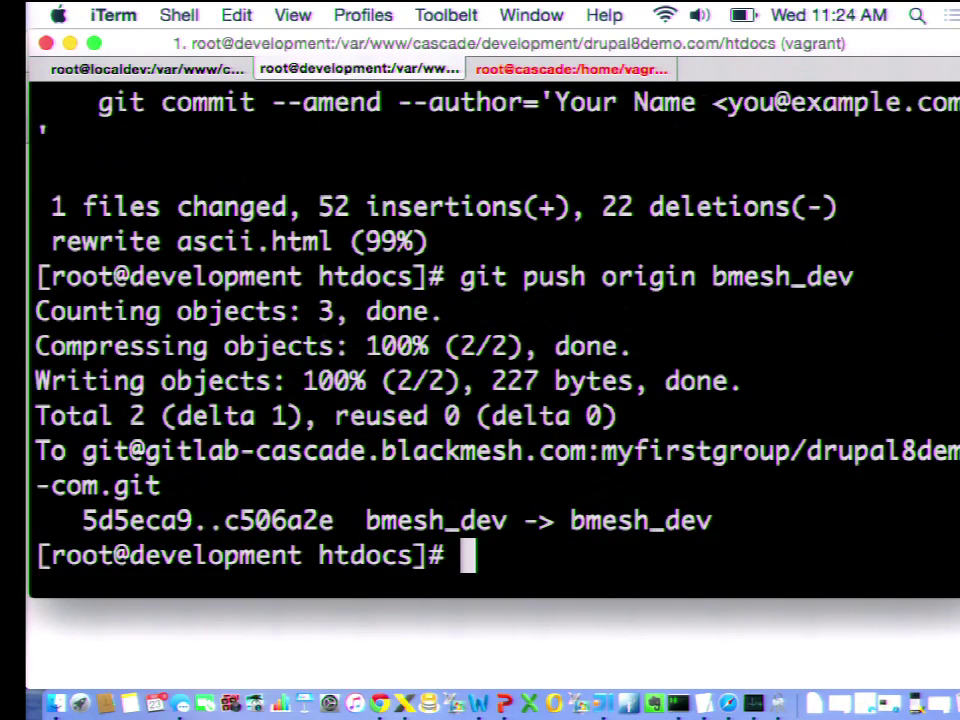
# Switch to Chrome, reload the Jenkins dashboard and check the job list and executor status for a triggered build
pyautogui.click(506, 617)
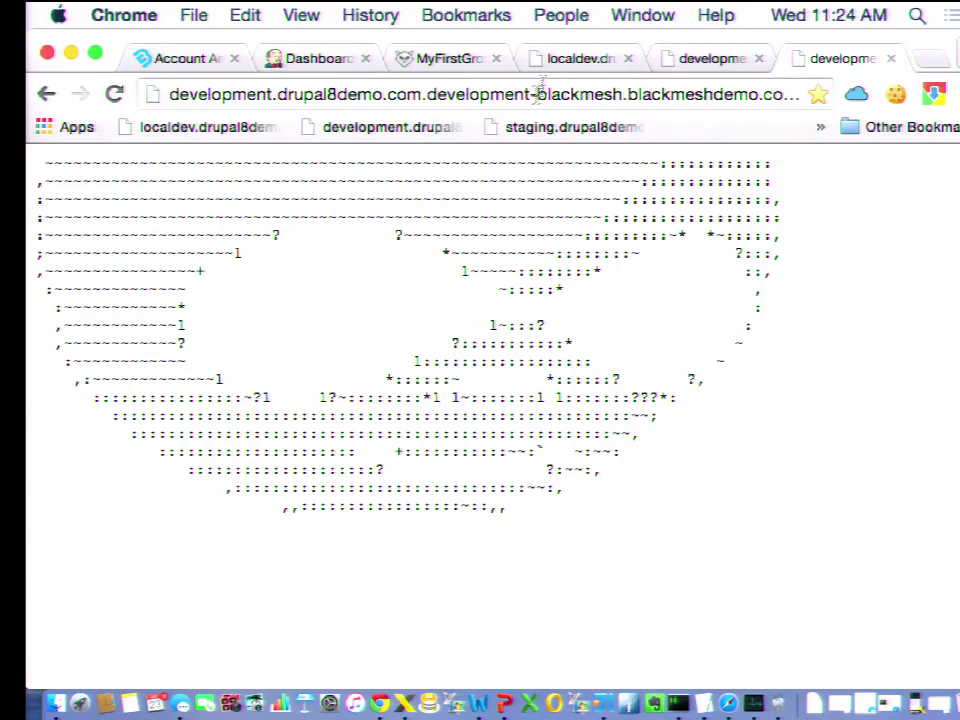
pyautogui.click(457, 60)
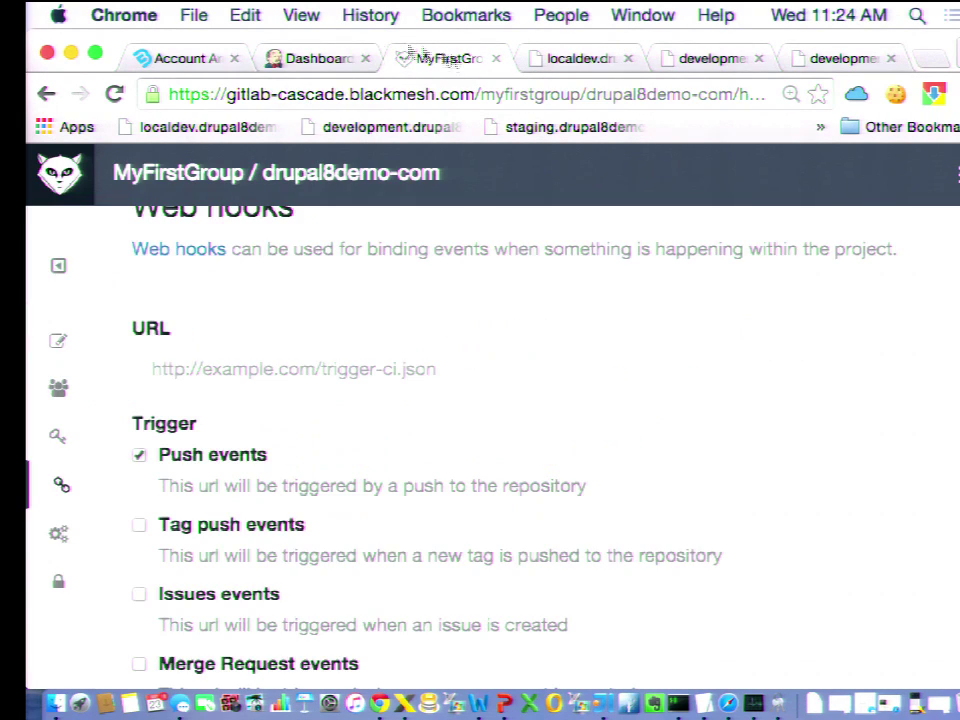
pyautogui.click(326, 56)
pyautogui.scroll(-5, 268, 355)
pyautogui.click(116, 96)
pyautogui.scroll(5, 270, 320)
pyautogui.scroll(-2, 292, 350)
pyautogui.scroll(2, 292, 350)
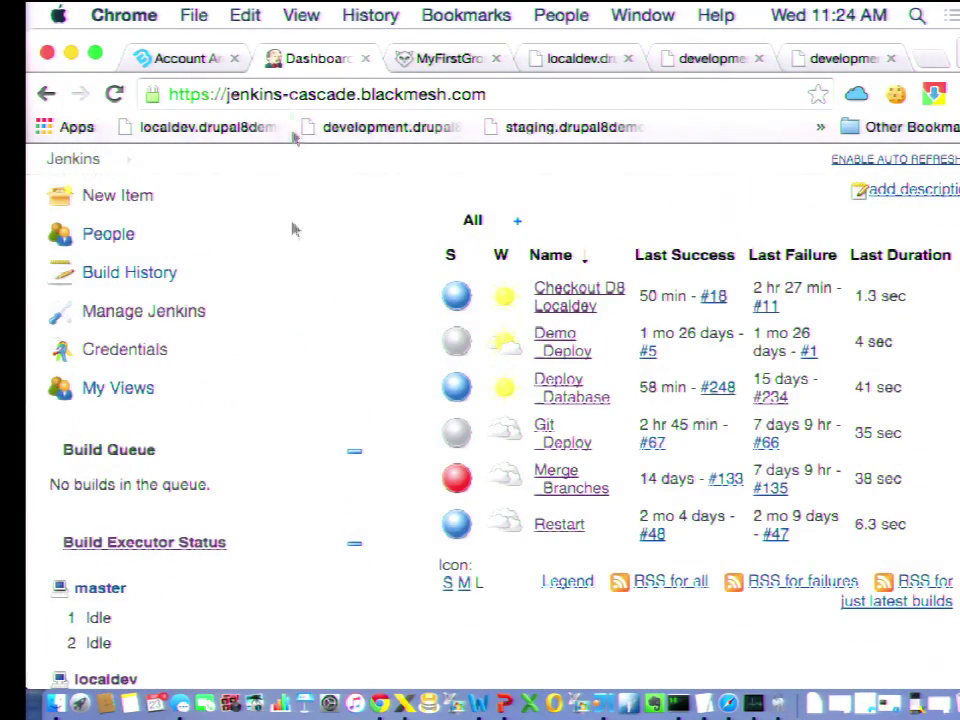
# Run a test of the existing web hook of the drupal8demo-com project in GitLab
pyautogui.click(452, 60)
pyautogui.scroll(-5, 539, 565)
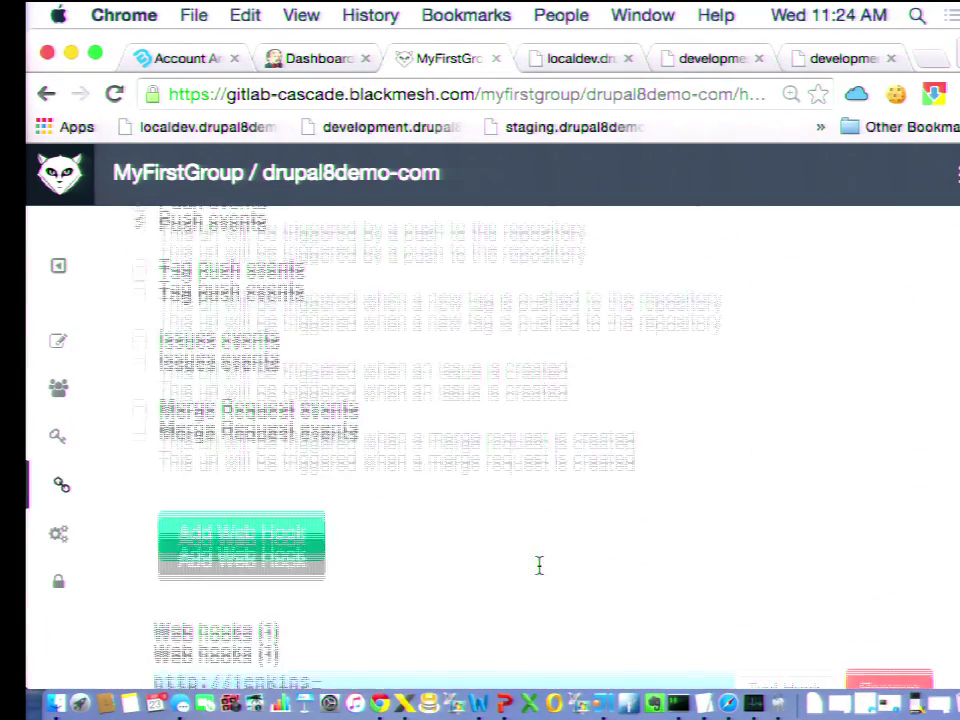
pyautogui.click(790, 587)
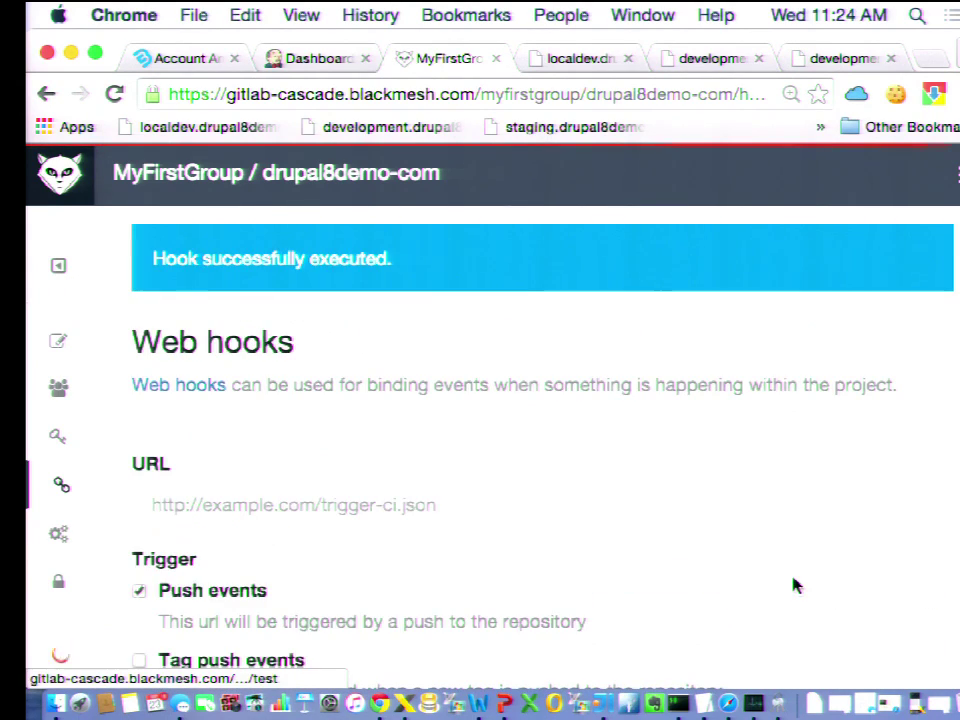
# Return to the Jenkins dashboard and reload it to check the last success of Checkout D8 Localdev
pyautogui.click(335, 62)
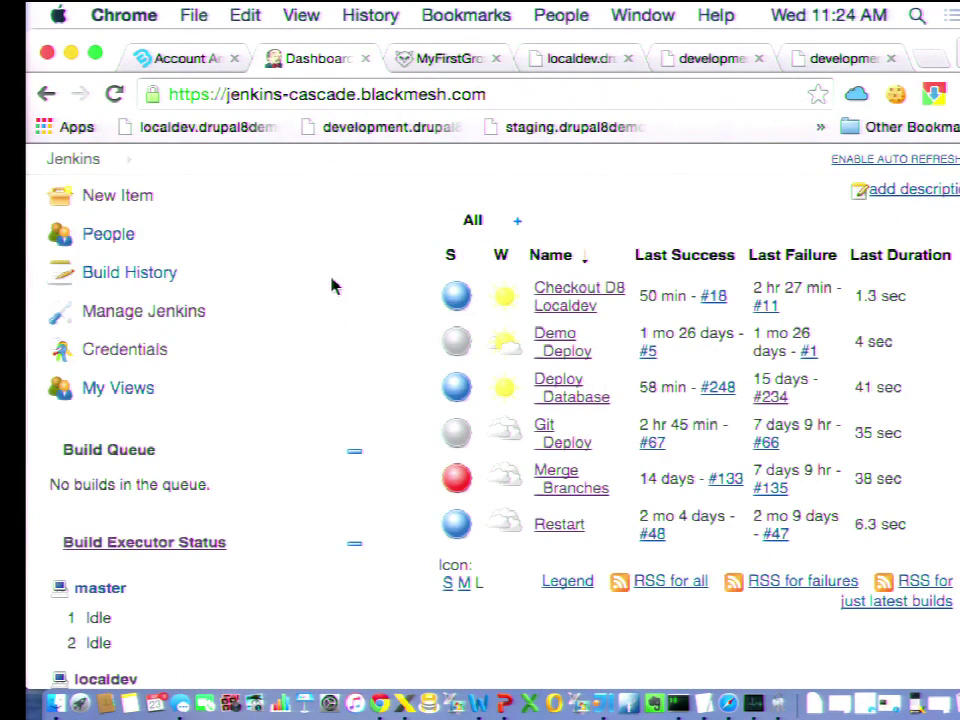
pyautogui.scroll(-4, 332, 285)
pyautogui.click(114, 94)
pyautogui.scroll(2, 262, 380)
pyautogui.scroll(2, 262, 380)
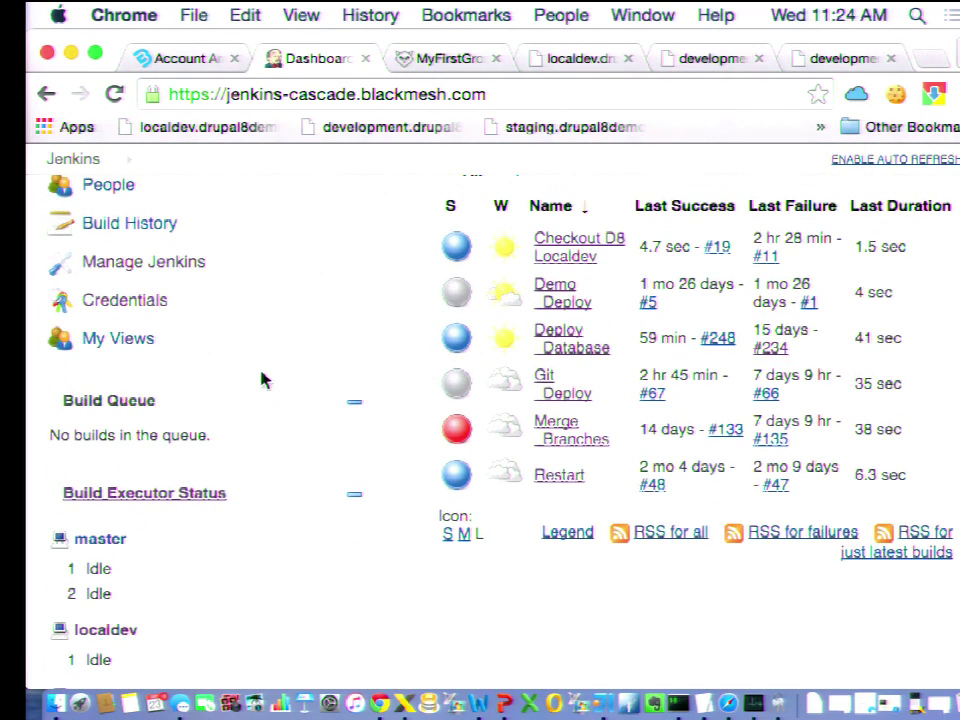
# Open the latest successful Checkout D8 Localdev build and review its console output down to the git pull result
pyautogui.moveTo(496, 377)
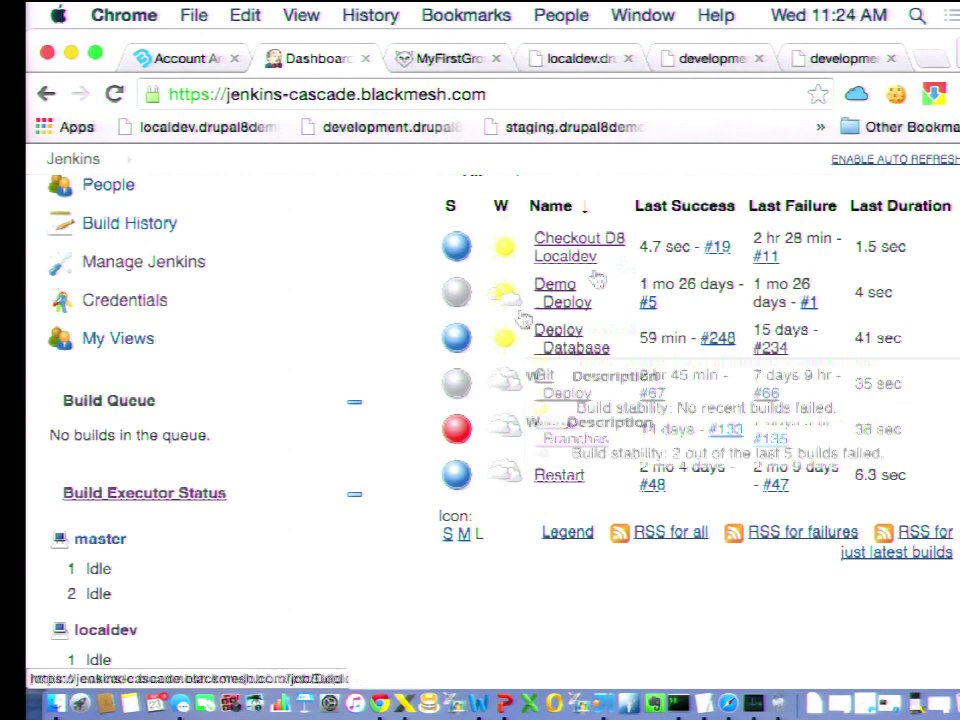
pyautogui.click(714, 250)
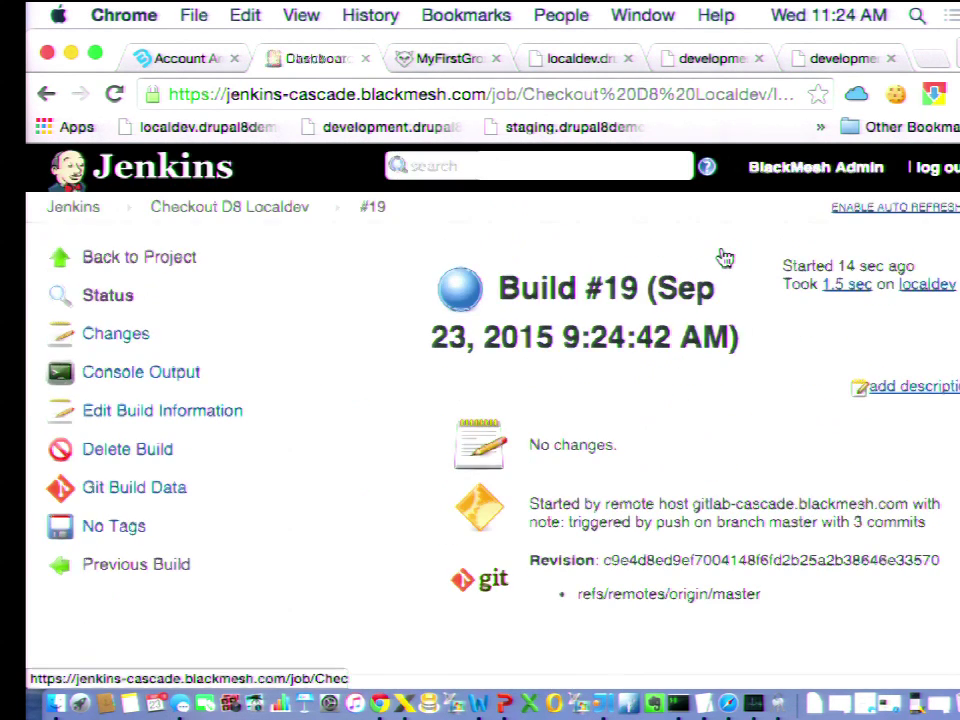
pyautogui.click(143, 371)
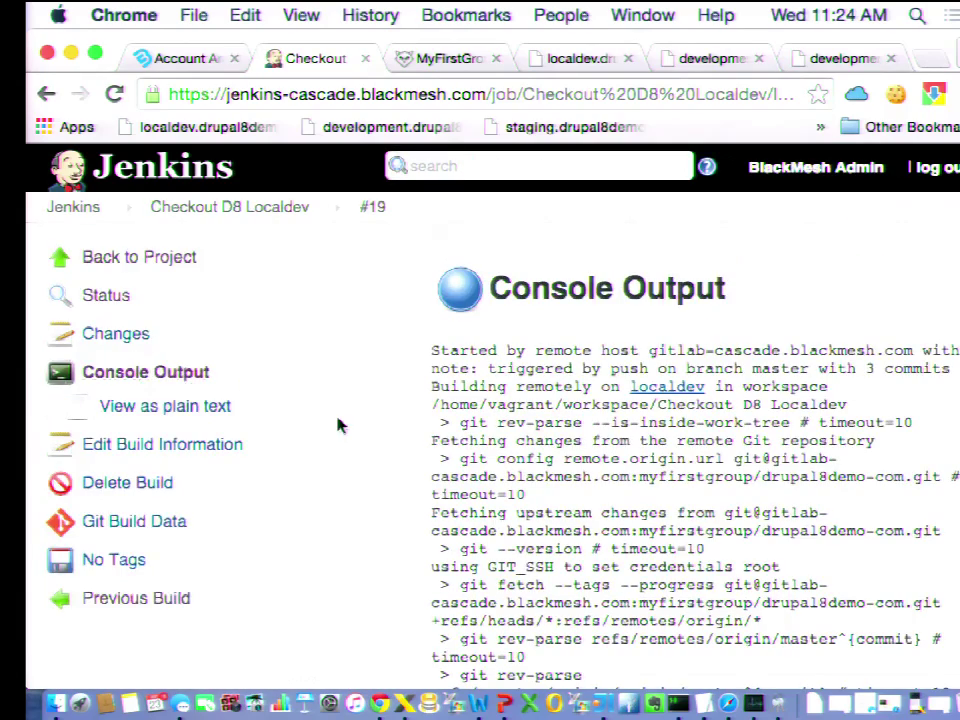
pyautogui.scroll(-5, 337, 425)
pyautogui.scroll(-5, 337, 425)
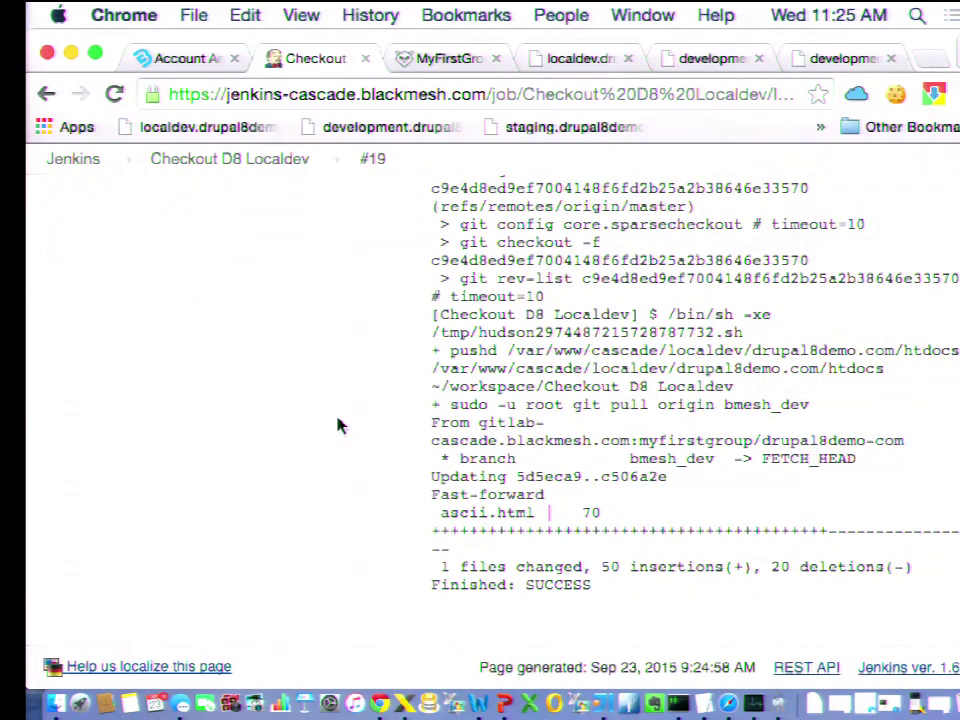
# Return to the development site's open ascii page in the browser
pyautogui.click(712, 60)
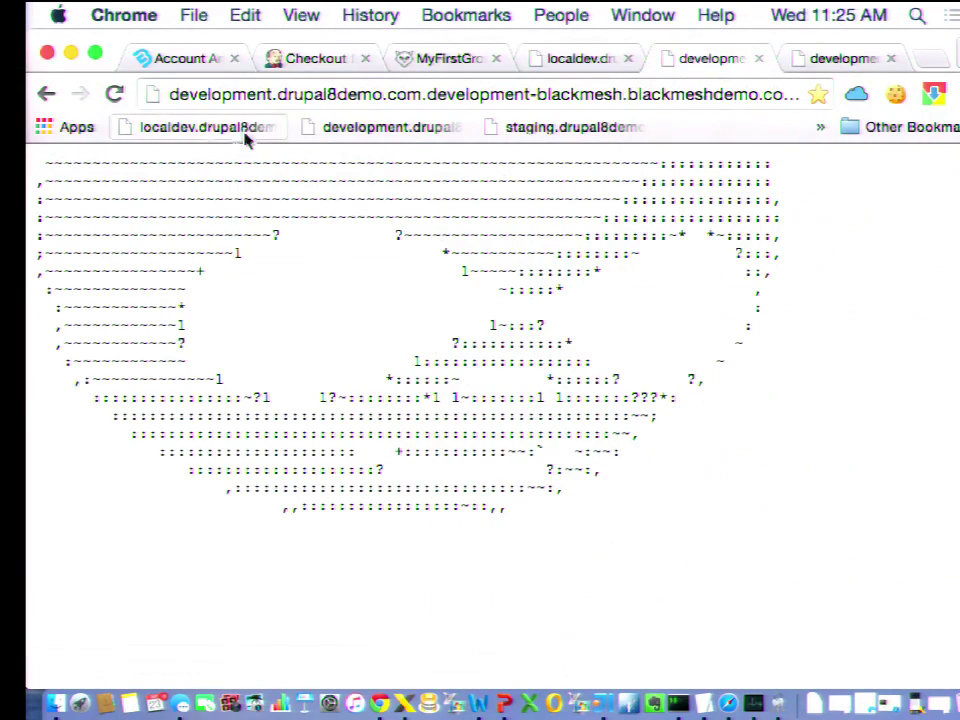